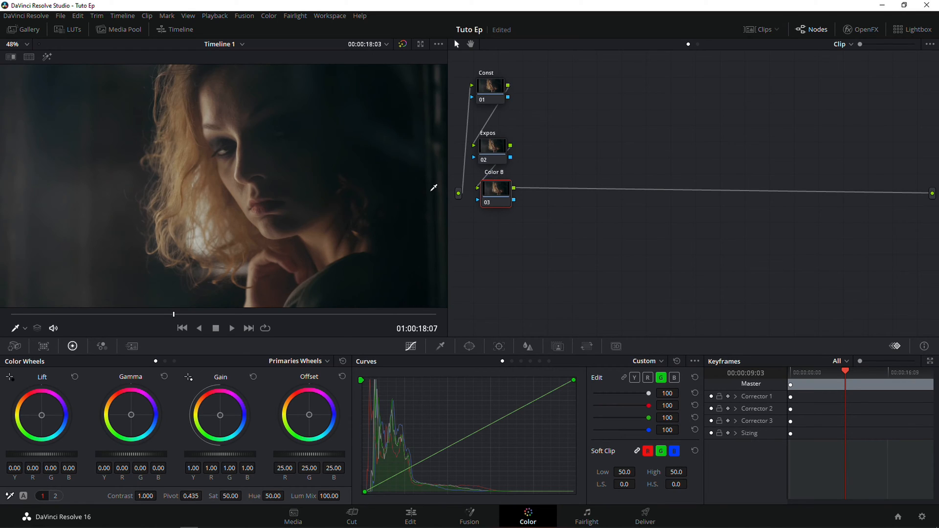
- Arrange the Const and Color B nodes in a neat vertical column with the Expos node
{"action": "left_click_drag", "start_coordinate": [513, 195], "coordinate": [512, 205]}
{"action": "left_click_drag", "start_coordinate": [489, 95], "coordinate": [491, 95]}
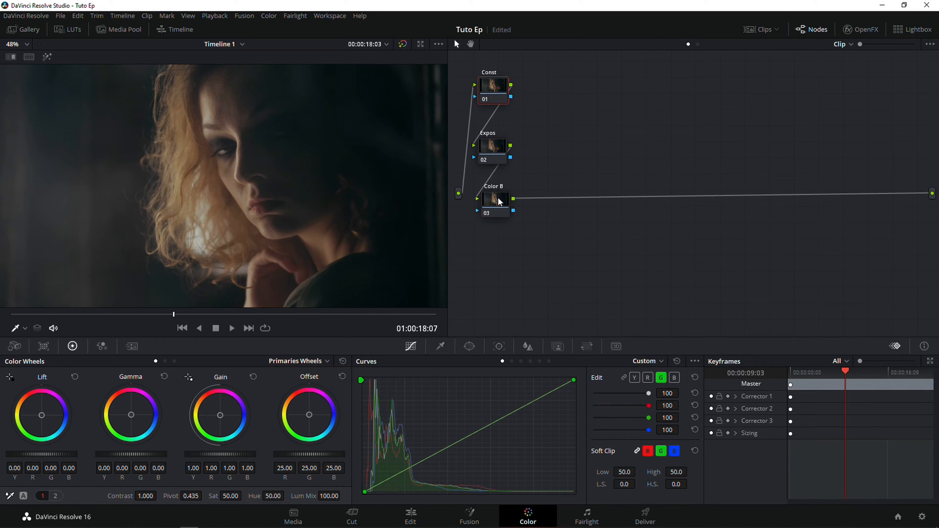
{"action": "left_click_drag", "start_coordinate": [501, 203], "coordinate": [499, 204]}
- Set the contrast of the Const node to 1.1
{"action": "double_click", "coordinate": [145, 496]}
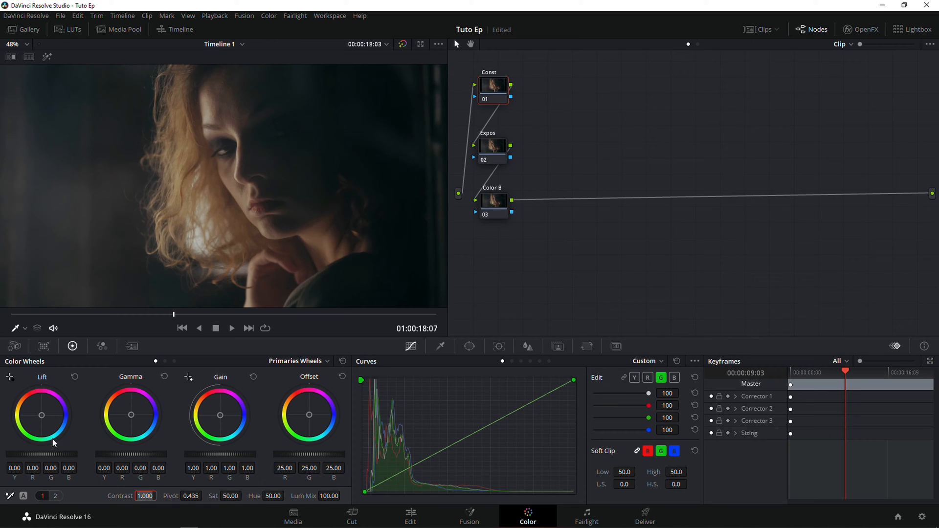
{"action": "type", "text": "1.1"}
{"action": "key", "text": "Return"}
- Show the video scopes and raise the master gain of the Expos node to 1.34
{"action": "left_click", "coordinate": [491, 152]}
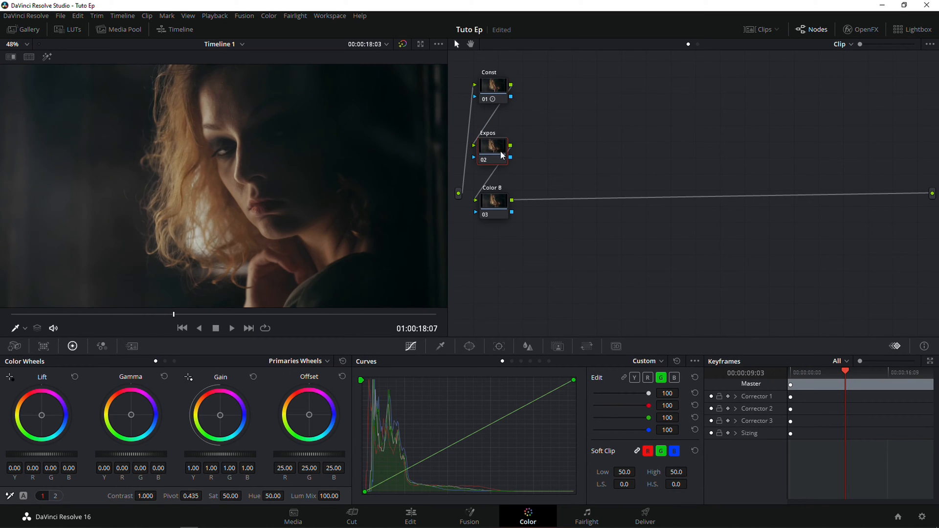
{"action": "key", "text": "ctrl+shift+w"}
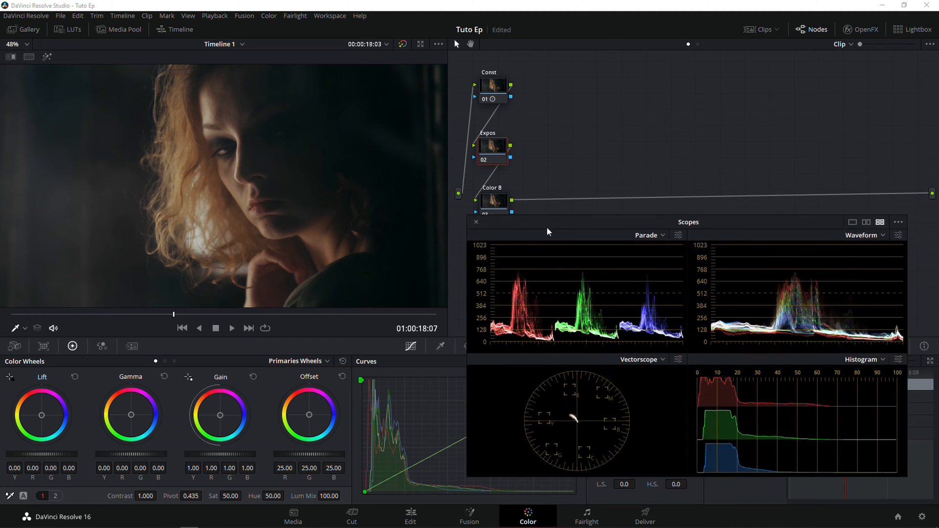
{"action": "left_click_drag", "start_coordinate": [547, 227], "coordinate": [590, 230]}
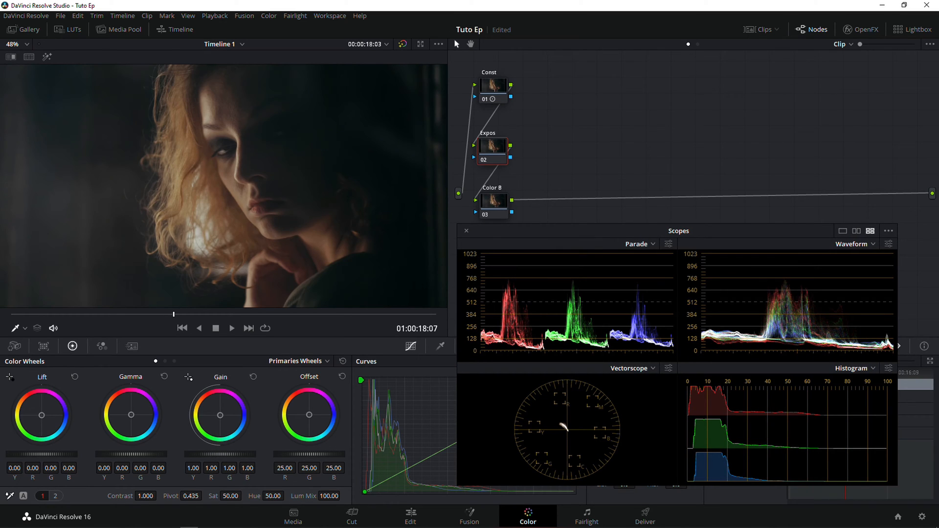
{"action": "left_click_drag", "start_coordinate": [220, 454], "coordinate": [260, 454]}
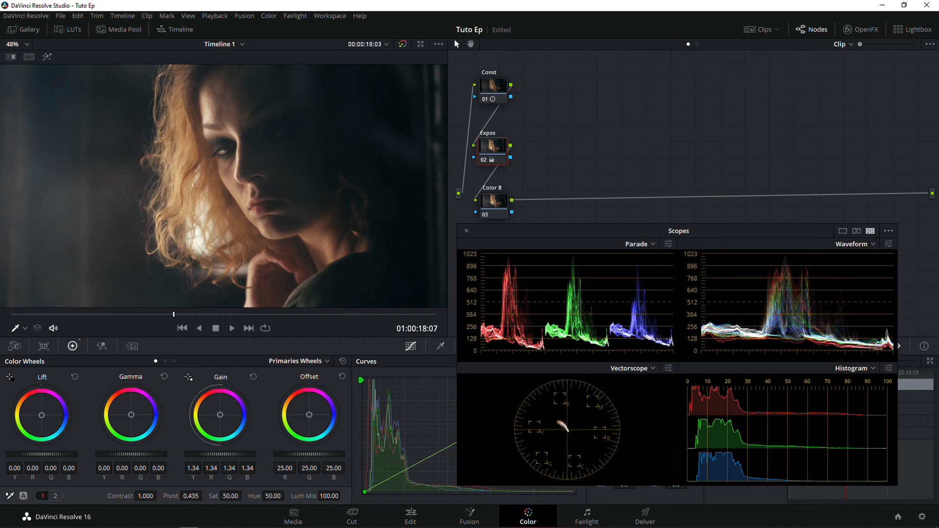
{"action": "left_click_drag", "start_coordinate": [39, 456], "coordinate": [41, 456]}
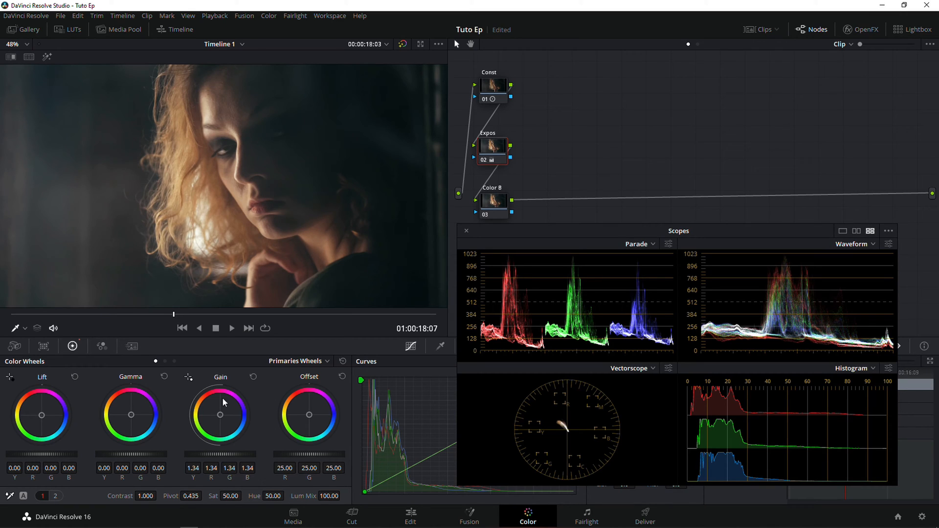
- Select the Color B node, move the scopes clear of the curves, and set Lum Mix to 0
{"action": "left_click", "coordinate": [485, 213]}
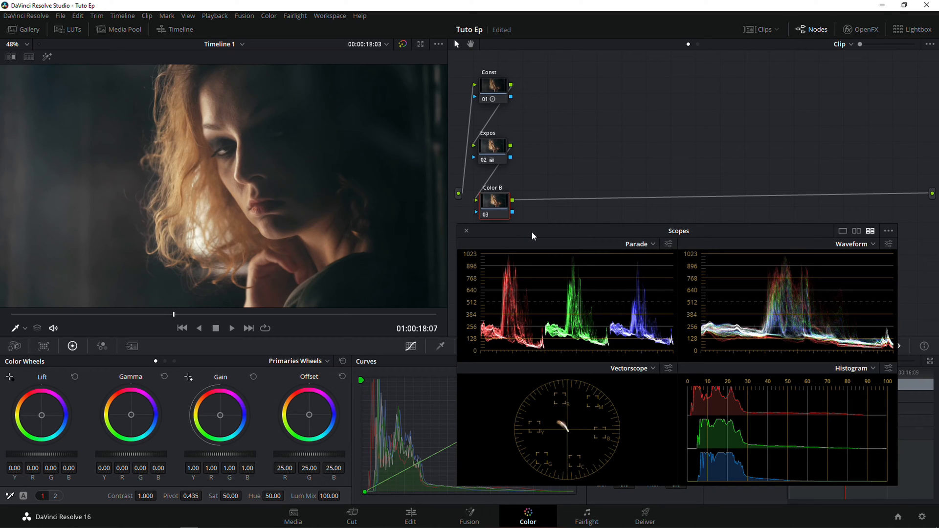
{"action": "left_click_drag", "start_coordinate": [501, 235], "coordinate": [581, 67]}
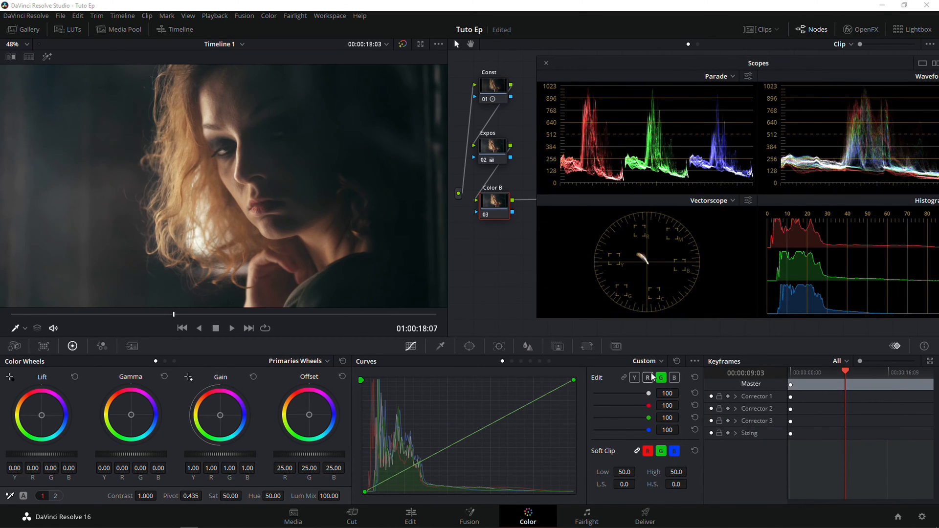
{"action": "left_click", "coordinate": [329, 496]}
{"action": "type", "text": "0"}
{"action": "key", "text": "Return"}
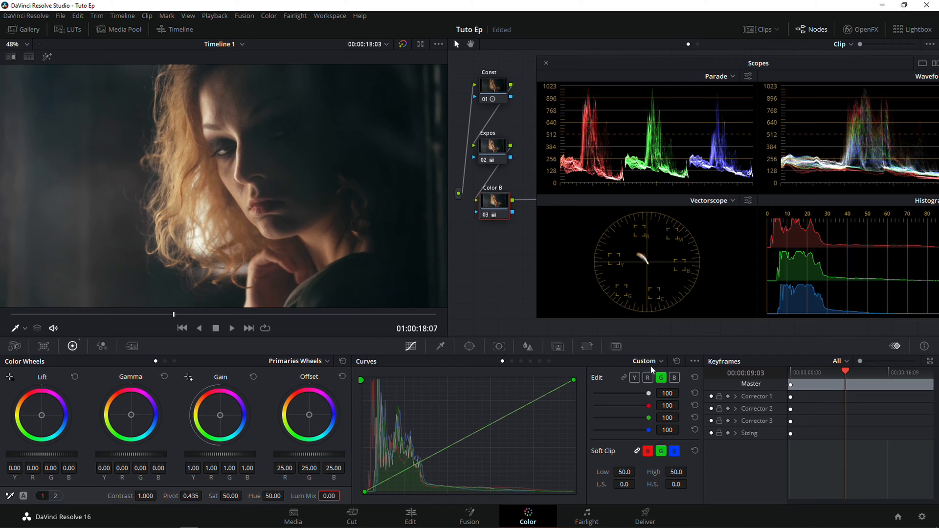
- Balance Color B's curves by moving blue's white point inward, lowering red and green's white points, and shifting green and blue's black points inward
{"action": "left_click", "coordinate": [678, 377]}
{"action": "mouse_move", "coordinate": [574, 379]}
{"action": "left_mouse_down"}
{"action": "mouse_move", "coordinate": [531, 374]}
{"action": "mouse_move", "coordinate": [577, 380]}
{"action": "left_mouse_up"}
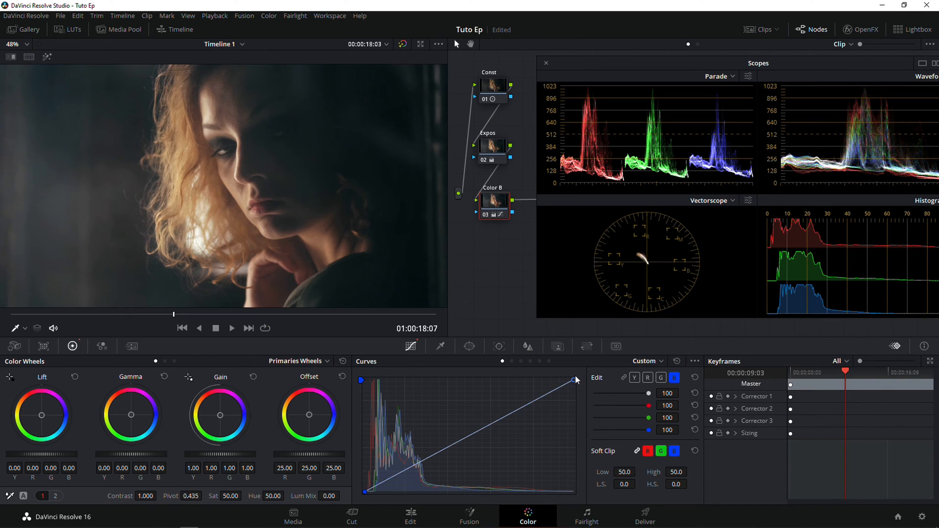
{"action": "key", "text": "ctrl+z"}
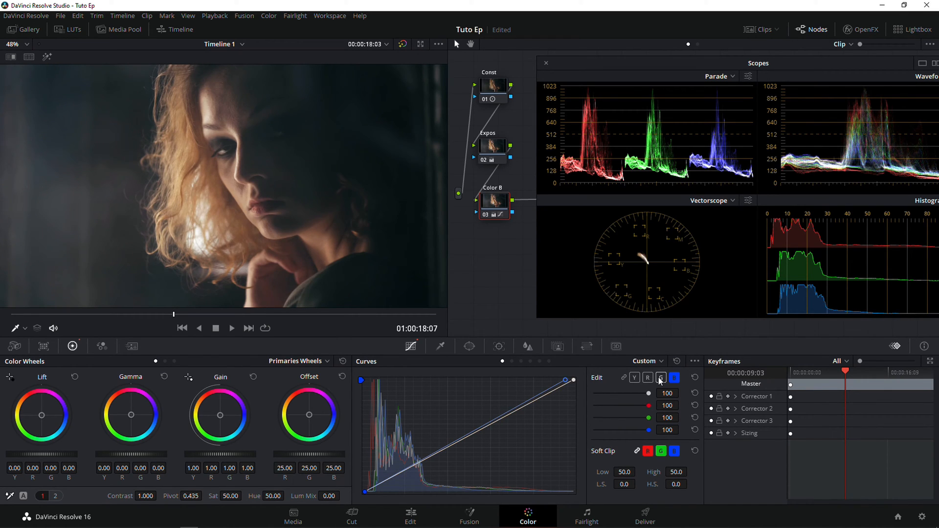
{"action": "left_click", "coordinate": [649, 377]}
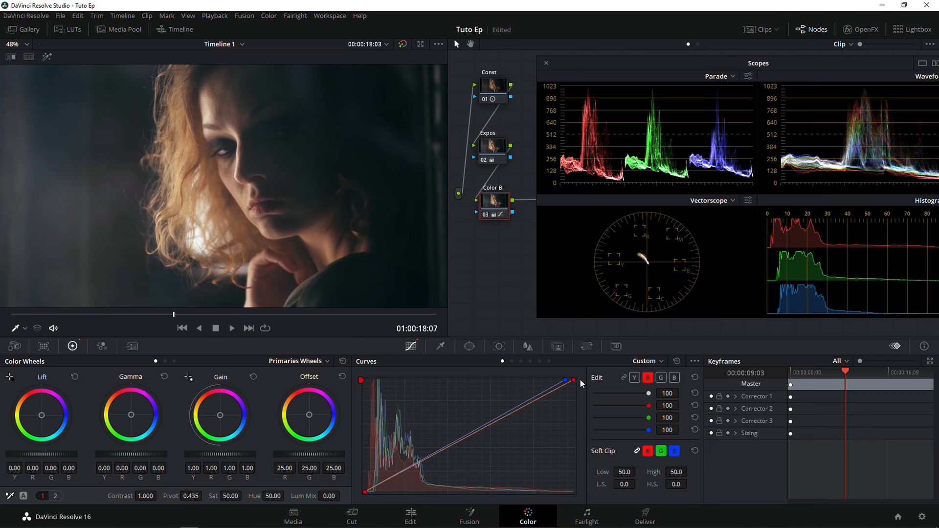
{"action": "left_click_drag", "start_coordinate": [366, 492], "coordinate": [371, 492]}
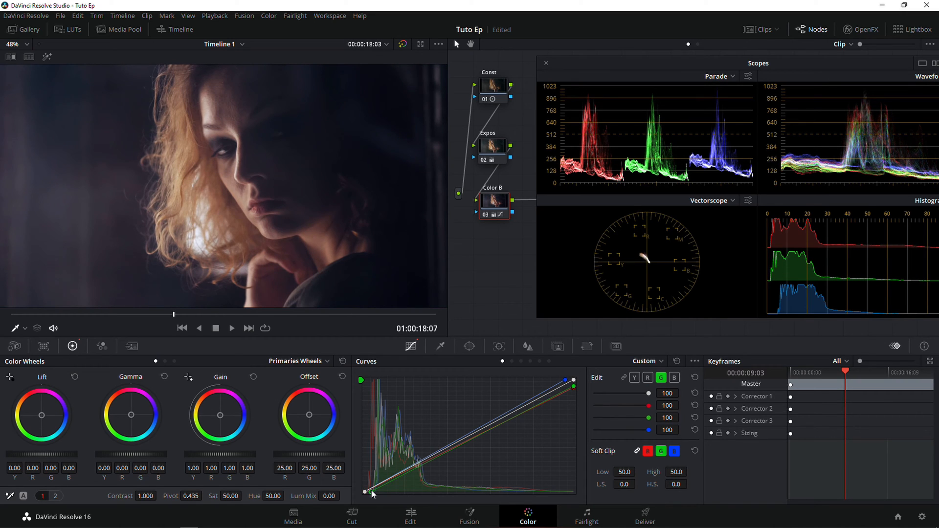
{"action": "left_click", "coordinate": [674, 378]}
{"action": "left_click_drag", "start_coordinate": [365, 492], "coordinate": [375, 494]}
- Compare the image with and without the grade, and close the scopes
{"action": "key", "text": "shift+d"}
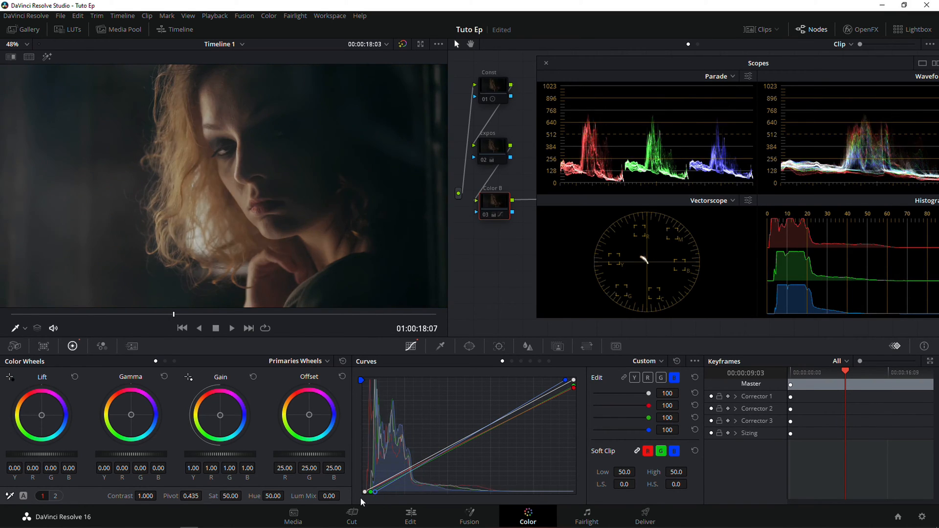
{"action": "key", "text": "shift+d"}
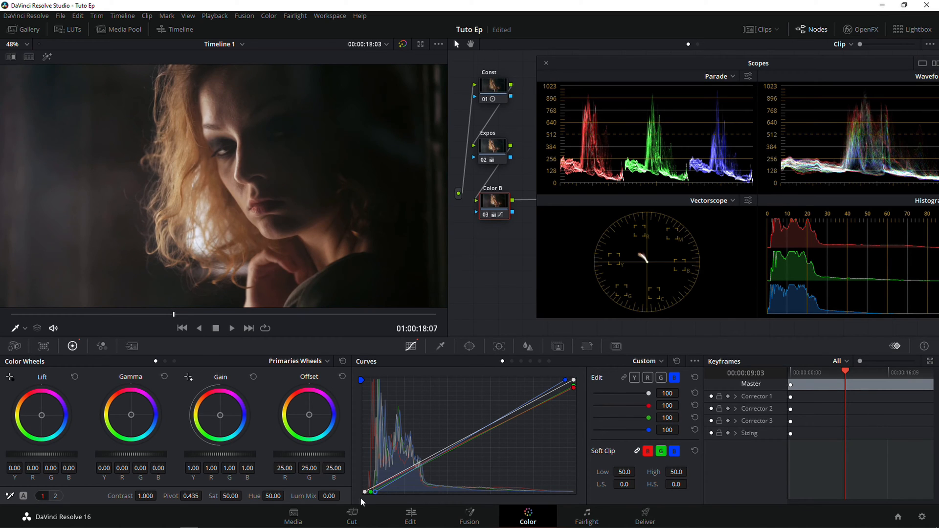
{"action": "key", "text": "shift+d"}
{"action": "key", "text": "shift+d"}
{"action": "key", "text": "ctrl+shift+w"}
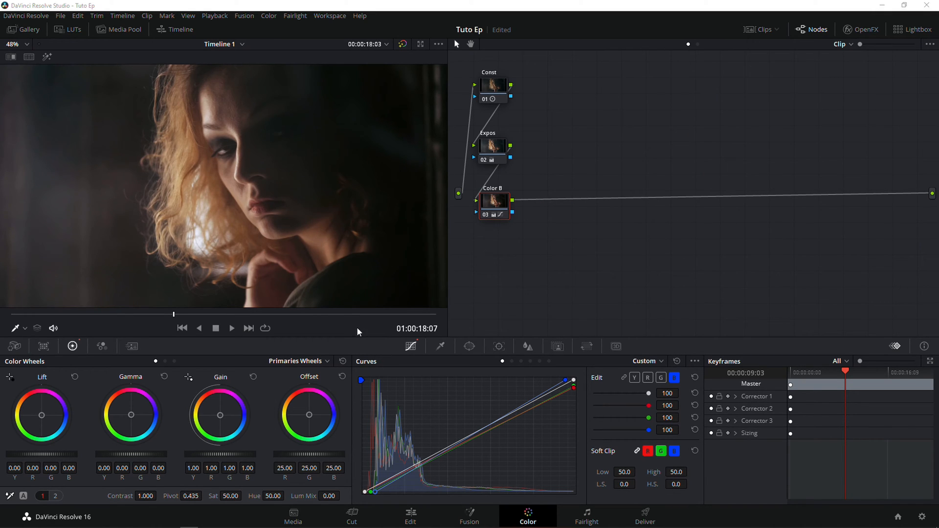
- Add a serial node after Color B, place it beside the Const node, and wipe the frame against the reference still
{"action": "key", "text": "alt+s"}
{"action": "left_click_drag", "start_coordinate": [552, 214], "coordinate": [559, 113]}
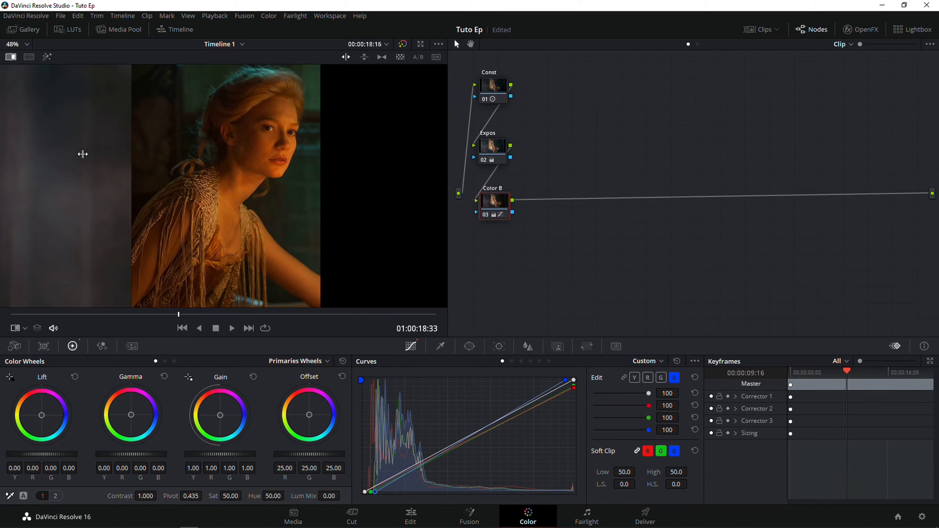
{"action": "left_click_drag", "start_coordinate": [83, 155], "coordinate": [278, 148]}
- Label the new node Grading and warm it with gain red 1.07, blue 0.78 and gamma red -0.01, blue 0.01
{"action": "right_click", "coordinate": [581, 91]}
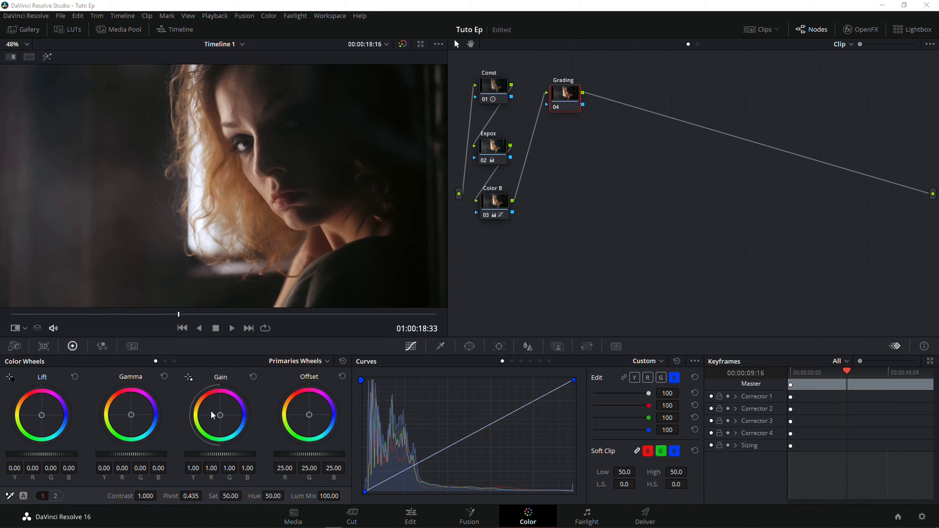
{"action": "left_click_drag", "start_coordinate": [220, 414], "coordinate": [216, 414]}
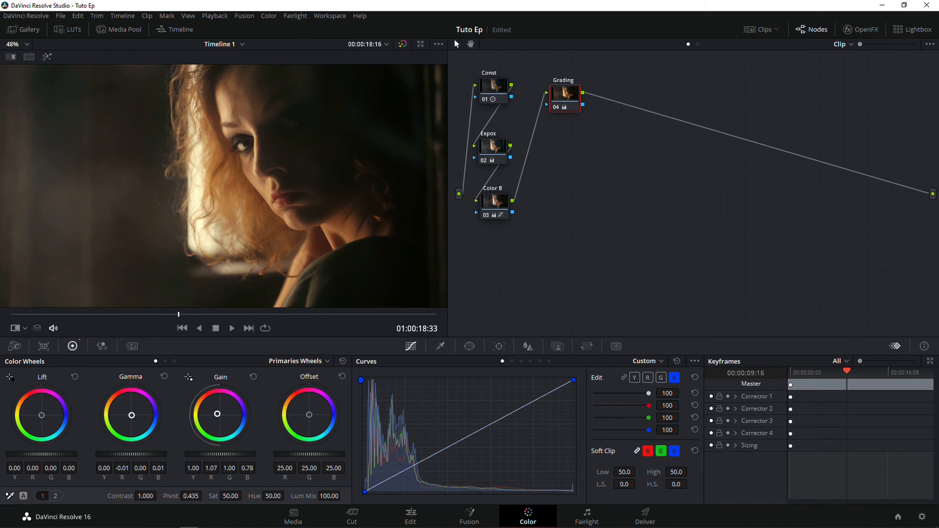
- Add a parallel node to the Grading node
{"action": "right_click", "coordinate": [563, 98]}
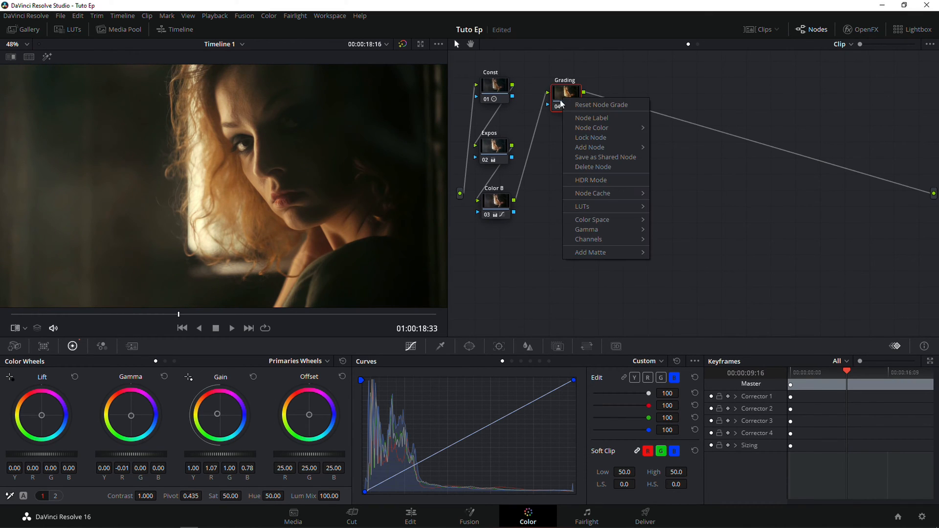
{"action": "mouse_move", "coordinate": [633, 149]}
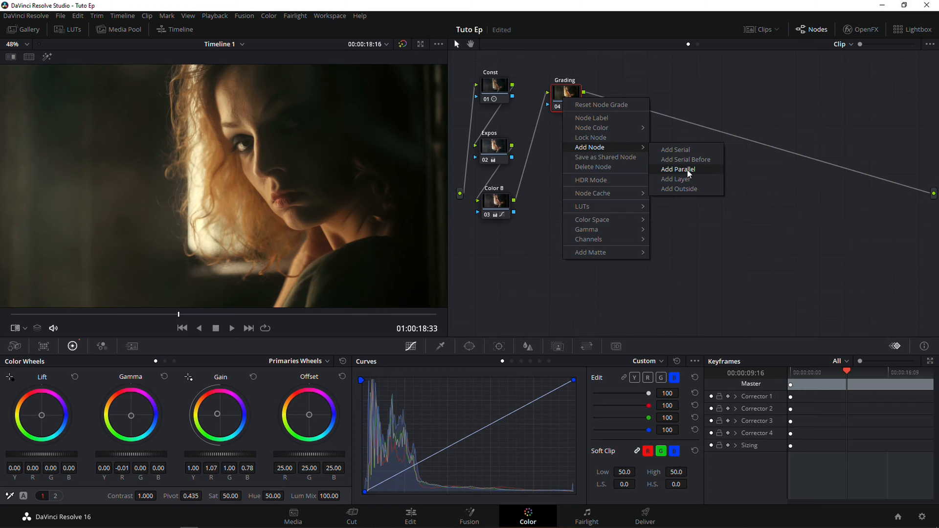
{"action": "left_click", "coordinate": [687, 169]}
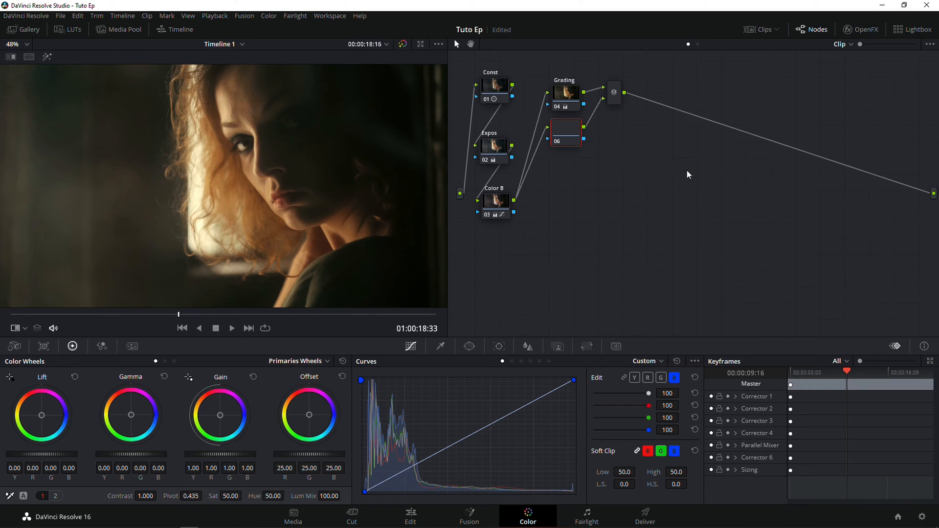
- Try to apply the Six Vector - Red preset to the parallel node
{"action": "left_click", "coordinate": [270, 16]}
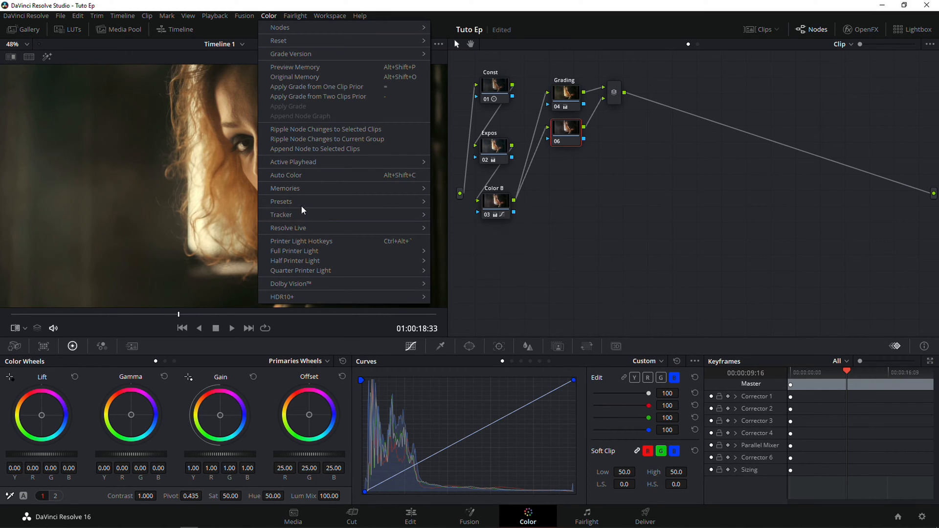
{"action": "mouse_move", "coordinate": [299, 214]}
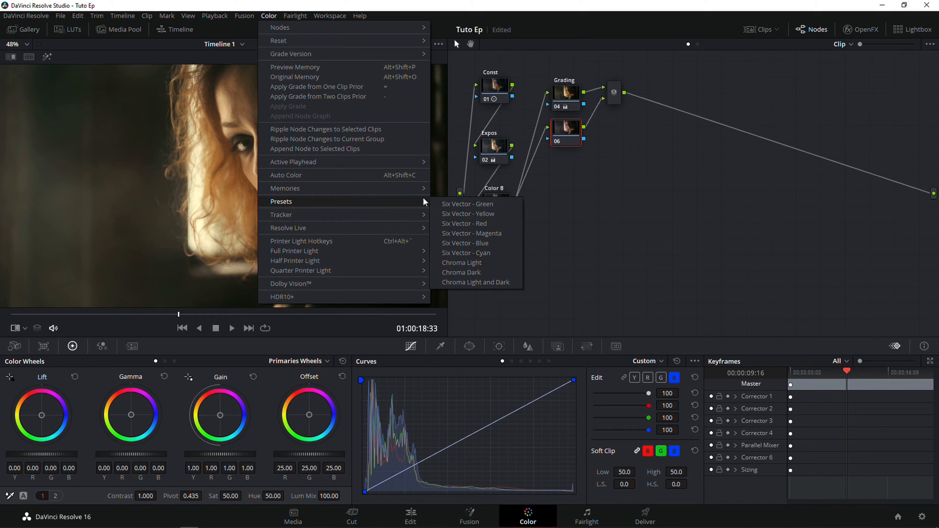
{"action": "left_click", "coordinate": [483, 222]}
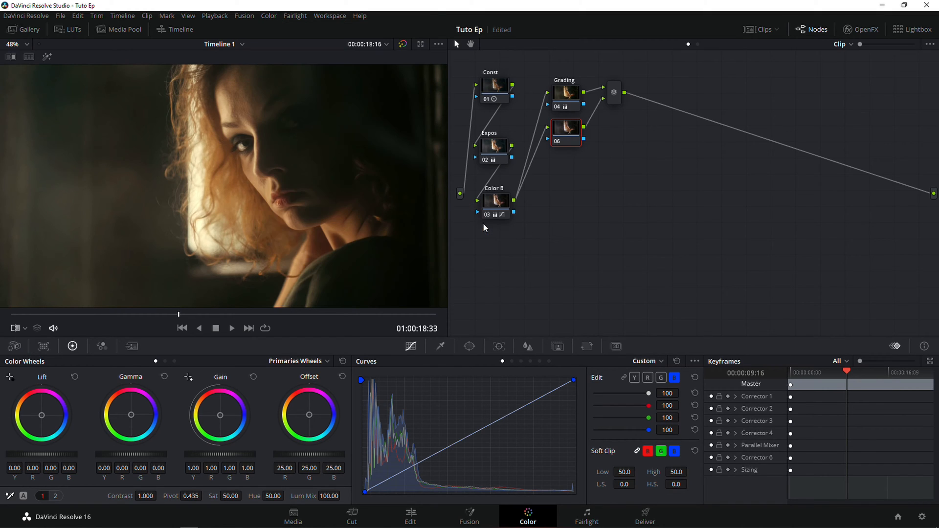
- Qualify the woman's skin and hair tones on the parallel node, checking the matte in highlight view, with hue center 24.2 and width 24.4
{"action": "left_click", "coordinate": [442, 347]}
{"action": "left_click_drag", "start_coordinate": [266, 277], "coordinate": [274, 280]}
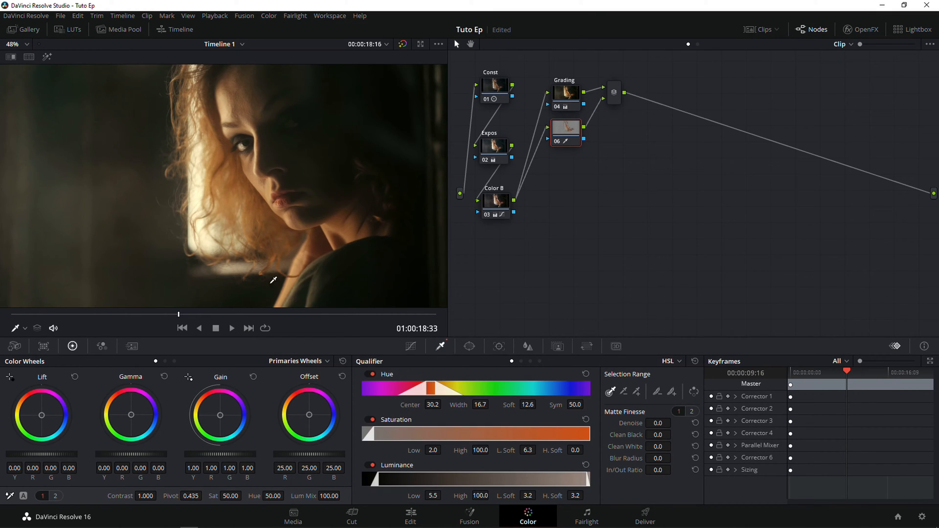
{"action": "left_click", "coordinate": [47, 57]}
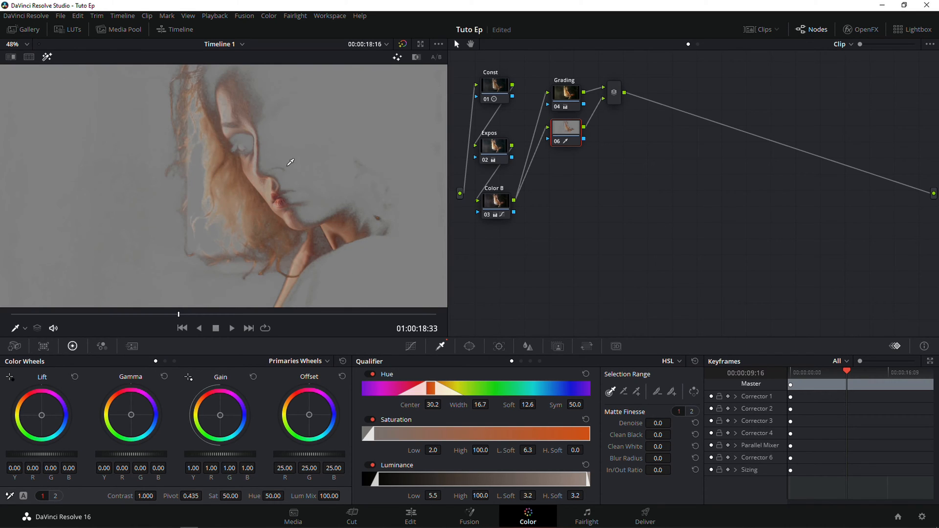
{"action": "mouse_move", "coordinate": [430, 390]}
{"action": "left_mouse_down"}
{"action": "mouse_move", "coordinate": [439, 390]}
{"action": "mouse_move", "coordinate": [417, 390]}
{"action": "left_mouse_up"}
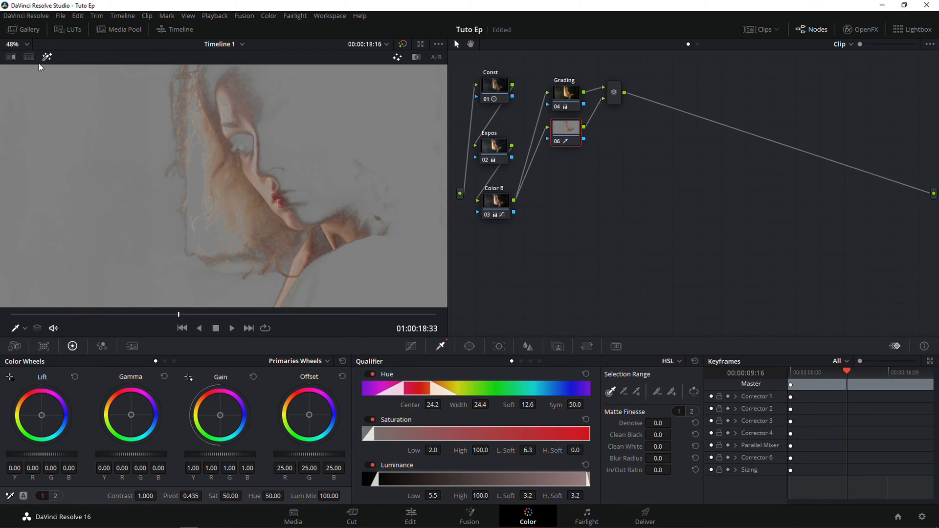
{"action": "left_click", "coordinate": [47, 57]}
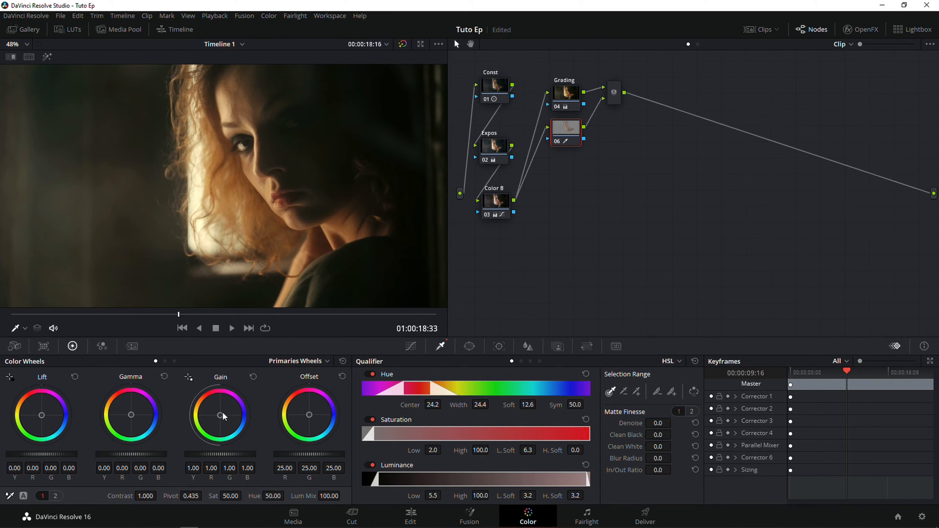
- Warm the qualified tones with gain red 1.21, green 0.96, blue 0.77, reduce saturation to 41.40, and shift the node slightly
{"action": "left_click_drag", "start_coordinate": [220, 414], "coordinate": [217, 412]}
{"action": "left_click_drag", "start_coordinate": [216, 412], "coordinate": [217, 411]}
{"action": "left_click_drag", "start_coordinate": [584, 142], "coordinate": [588, 145]}
- Add another parallel node below the skin-tone node
{"action": "right_click", "coordinate": [573, 140]}
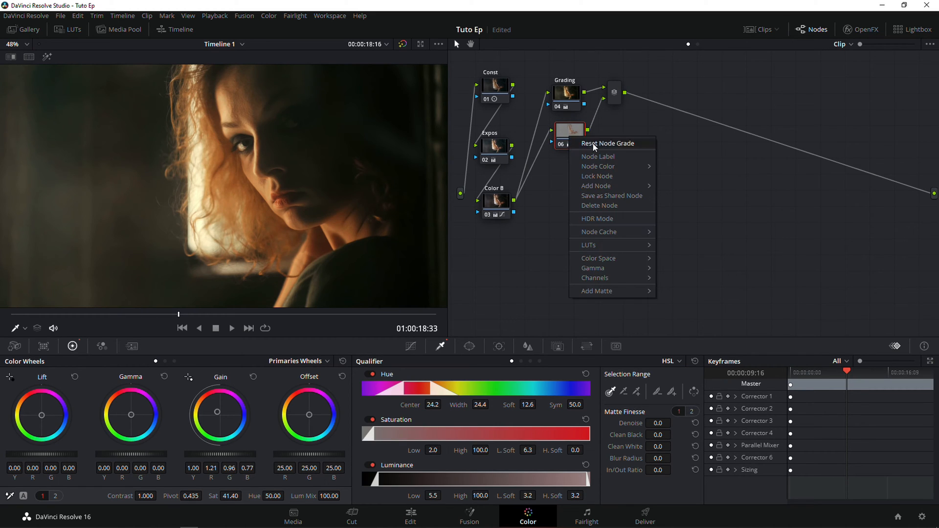
{"action": "mouse_move", "coordinate": [612, 186]}
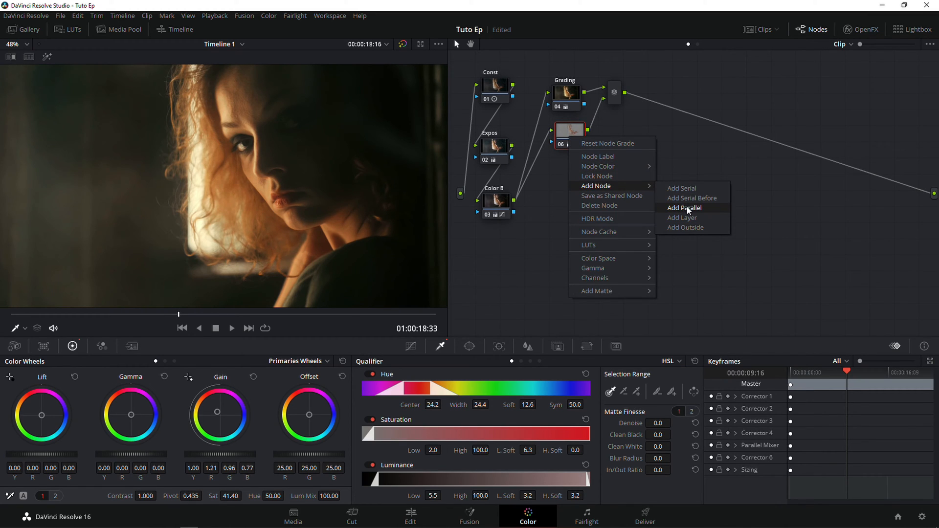
{"action": "left_click", "coordinate": [687, 210]}
- Qualify the dark background with hue center 48.7, width 63.1, saturation high 21.8, luminance 26.5 to 52.3 and denoise 9.5, previewing the matte
{"action": "left_click", "coordinate": [147, 93]}
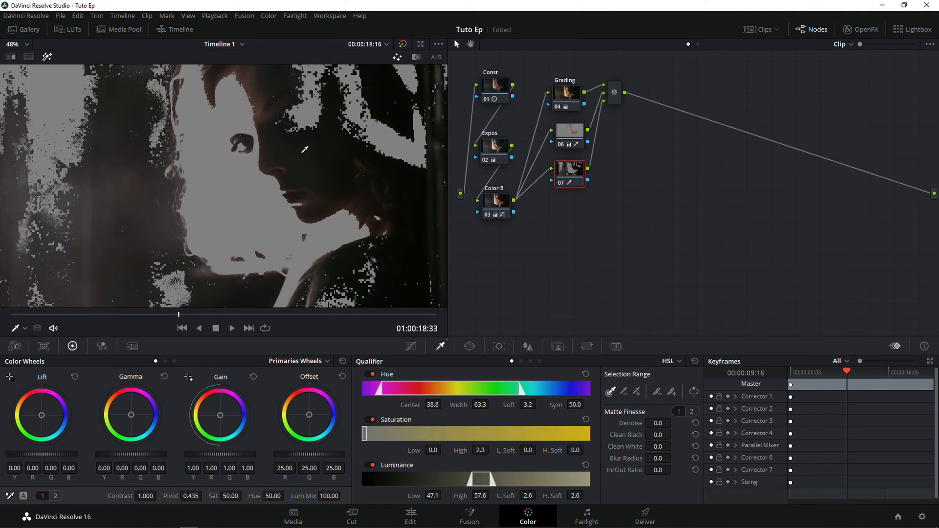
{"action": "left_click_drag", "start_coordinate": [479, 480], "coordinate": [444, 484]}
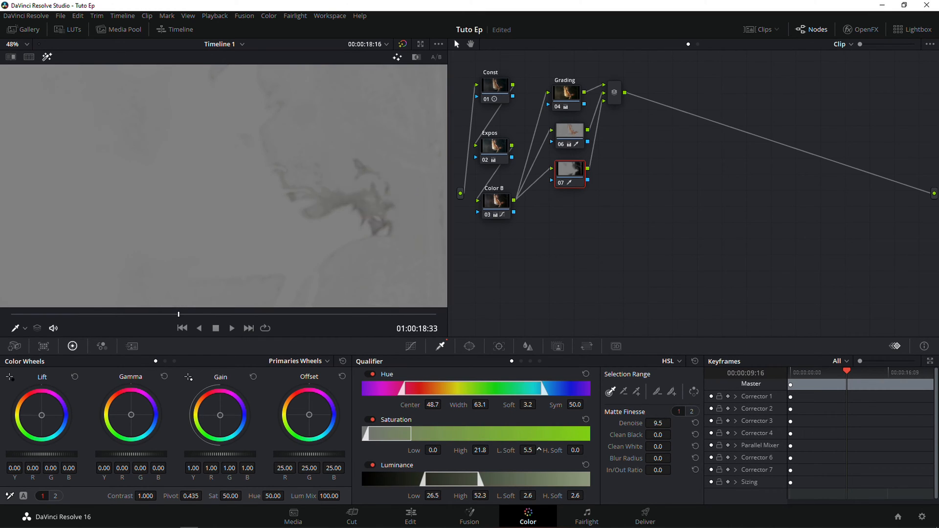
{"action": "key", "text": "shift+h"}
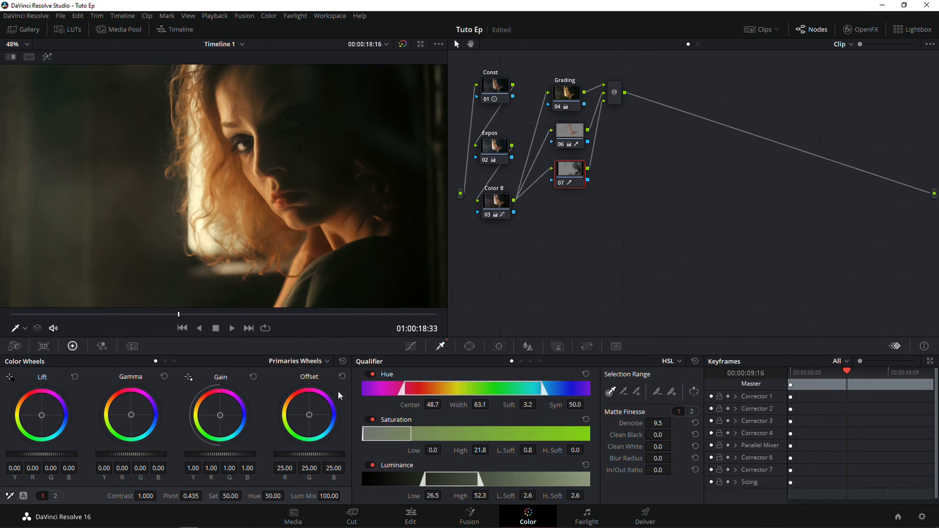
- Tint the qualified background's lift to red 0.01 and blue -0.02, and check the grade on a frame a few seconds ahead
{"action": "left_click_drag", "start_coordinate": [41, 415], "coordinate": [40, 414]}
{"action": "left_click_drag", "start_coordinate": [41, 415], "coordinate": [40, 414]}
{"action": "mouse_move", "coordinate": [201, 317]}
{"action": "left_mouse_down"}
{"action": "mouse_move", "coordinate": [264, 321]}
{"action": "mouse_move", "coordinate": [214, 314]}
{"action": "left_mouse_up"}
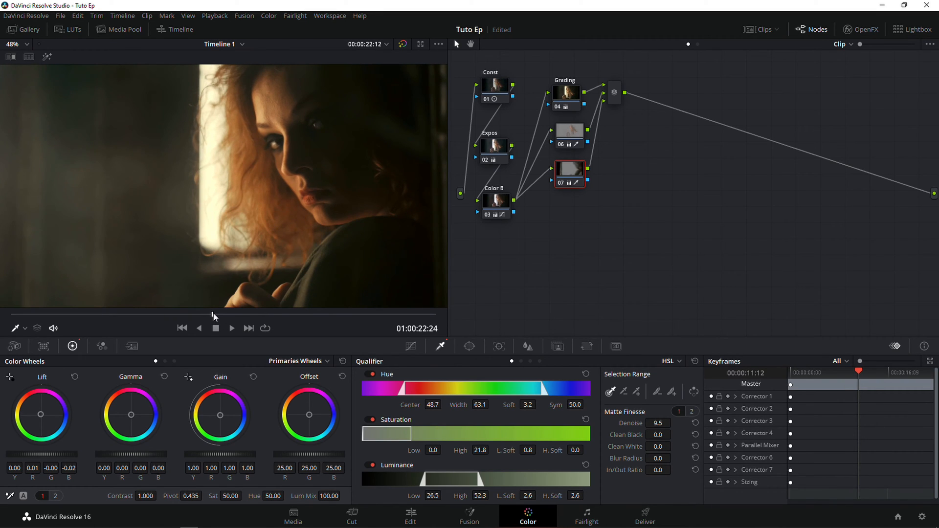
- Add a serial node after the parallel mixer and label it BG
{"action": "left_click_drag", "start_coordinate": [613, 98], "coordinate": [615, 106]}
{"action": "key", "text": "alt+s"}
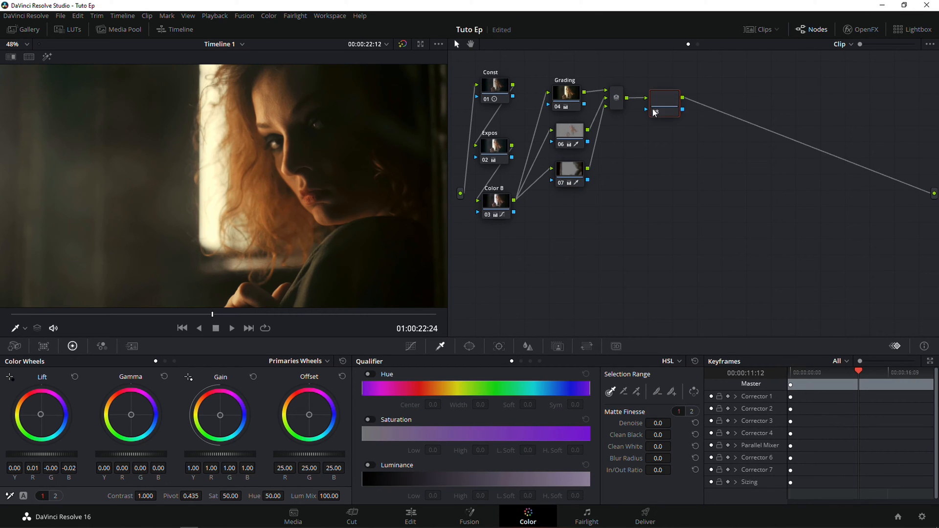
{"action": "right_click", "coordinate": [656, 96]}
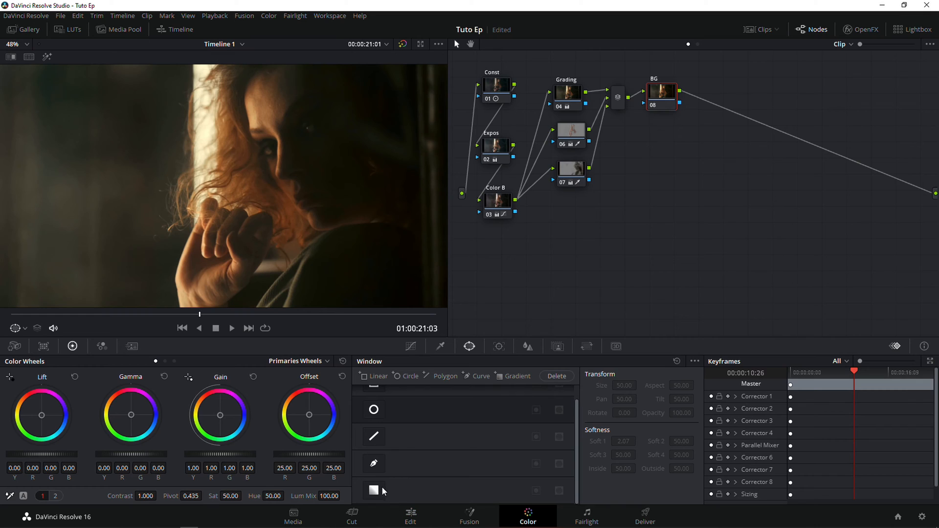
- Add a gradient window to the BG node with rotation 94.49 and softness 7.82, previewing the matte in highlight view
{"action": "left_click", "coordinate": [384, 490]}
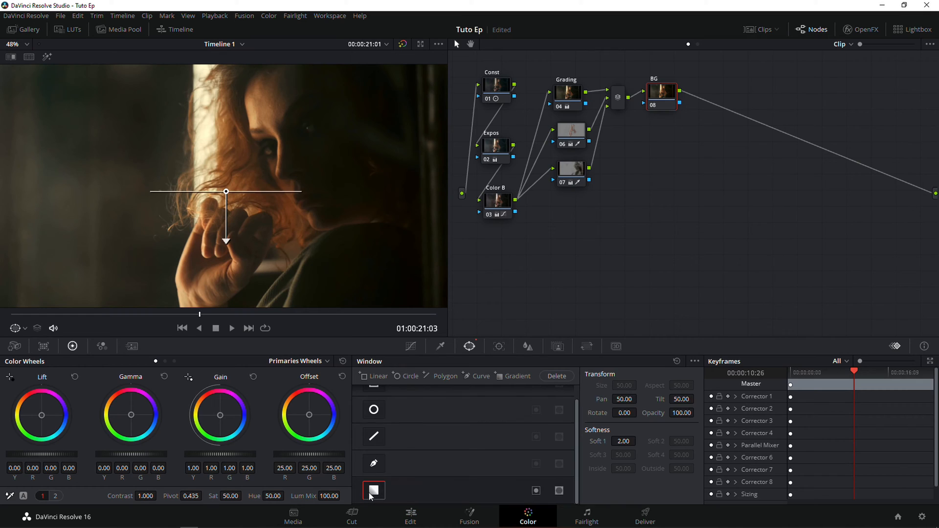
{"action": "left_click", "coordinate": [45, 56]}
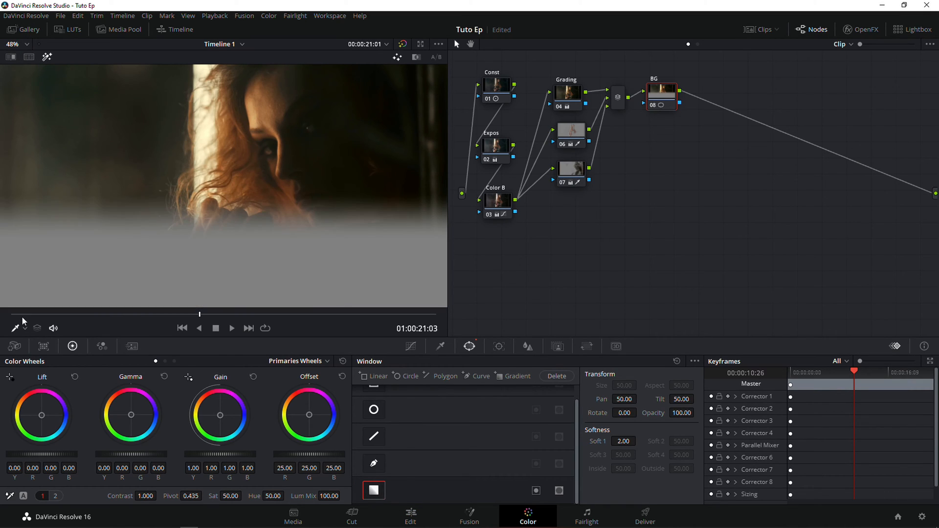
{"action": "left_click", "coordinate": [23, 329]}
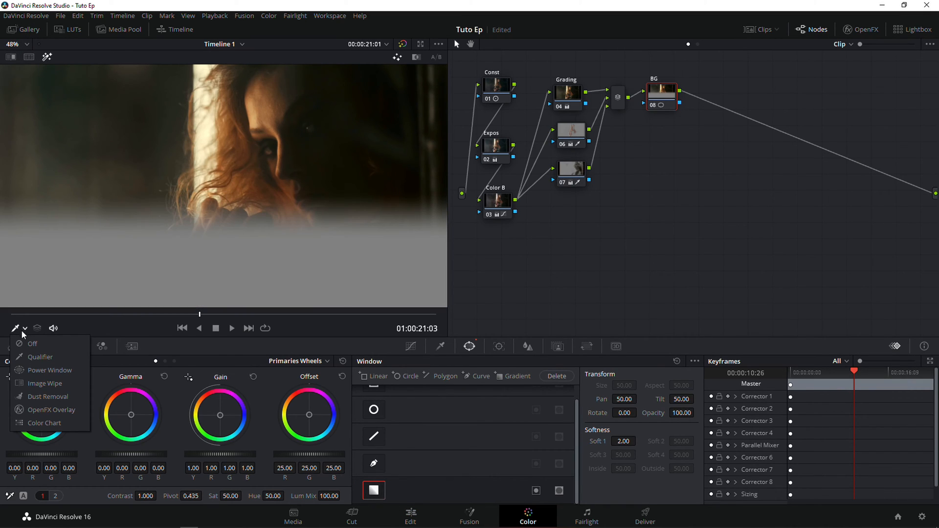
{"action": "left_click", "coordinate": [49, 370]}
{"action": "left_click_drag", "start_coordinate": [225, 247], "coordinate": [114, 209]}
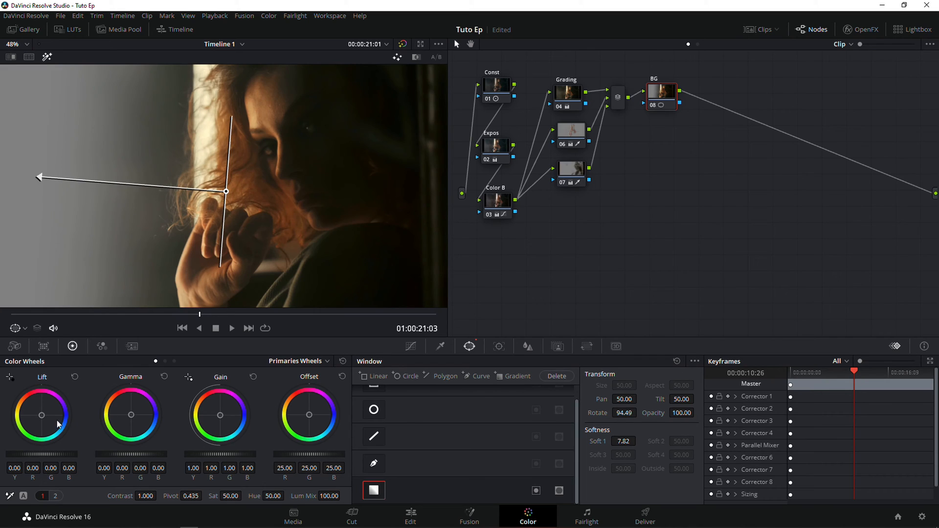
- Tint the BG node's lift to red -0.02, green 0.01, blue -0.03, and place its gradient at pan 41.60, tilt 50.92, rotation -80.14
{"action": "left_click_drag", "start_coordinate": [40, 417], "coordinate": [40, 418]}
{"action": "left_click_drag", "start_coordinate": [38, 177], "coordinate": [353, 213]}
{"action": "left_click_drag", "start_coordinate": [226, 194], "coordinate": [64, 175]}
{"action": "left_click", "coordinate": [48, 57]}
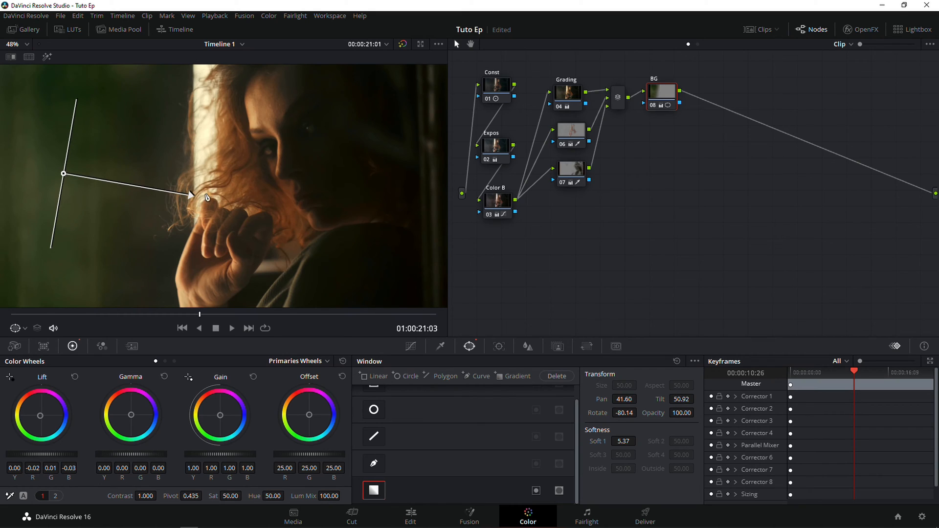
- Refine the BG gradient to pan 40.97, tilt 51.73, rotation -55.36, softness 5.53, with lift red -0.03 and blue -0.01
{"action": "mouse_move", "coordinate": [207, 197]}
{"action": "left_mouse_down"}
{"action": "mouse_move", "coordinate": [220, 199]}
{"action": "mouse_move", "coordinate": [210, 196]}
{"action": "left_mouse_up"}
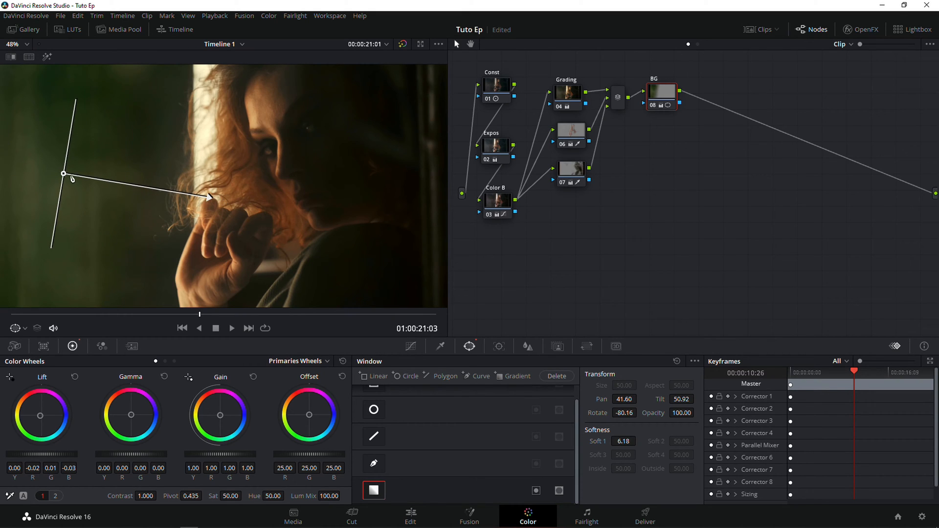
{"action": "left_click_drag", "start_coordinate": [64, 174], "coordinate": [41, 169]}
{"action": "left_click_drag", "start_coordinate": [182, 193], "coordinate": [140, 236]}
{"action": "left_click_drag", "start_coordinate": [51, 179], "coordinate": [61, 168]}
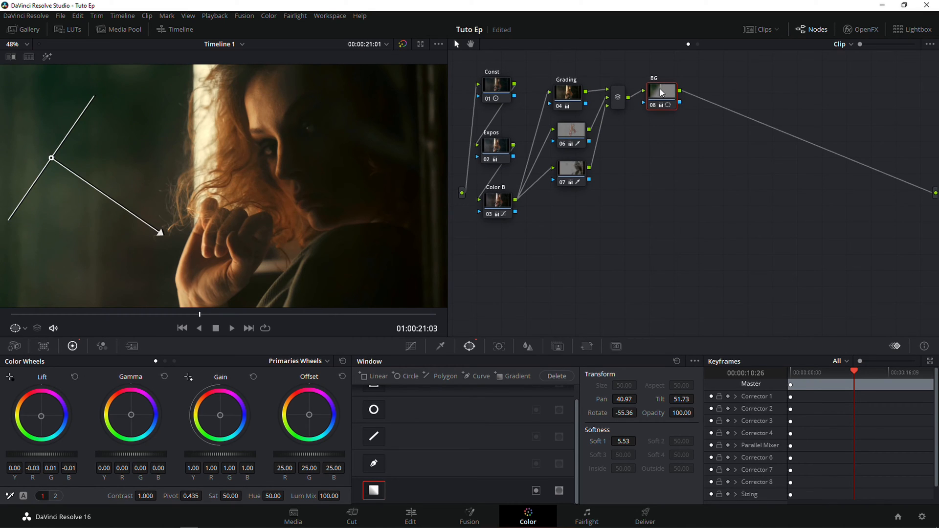
- Add a parallel node below the BG node
{"action": "right_click", "coordinate": [660, 91]}
{"action": "mouse_move", "coordinate": [734, 144]}
{"action": "left_click", "coordinate": [773, 162]}
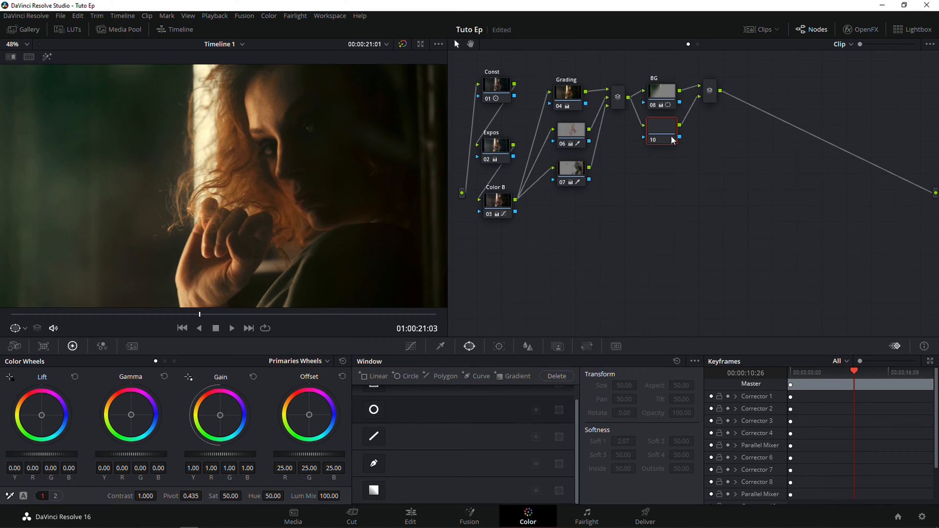
- Give the parallel node a gradient window at pan 53.27, tilt 50.39, rotation -65.43, softness 6.12, and warm its lift to red 0.02, blue -0.03
{"action": "left_click", "coordinate": [374, 490]}
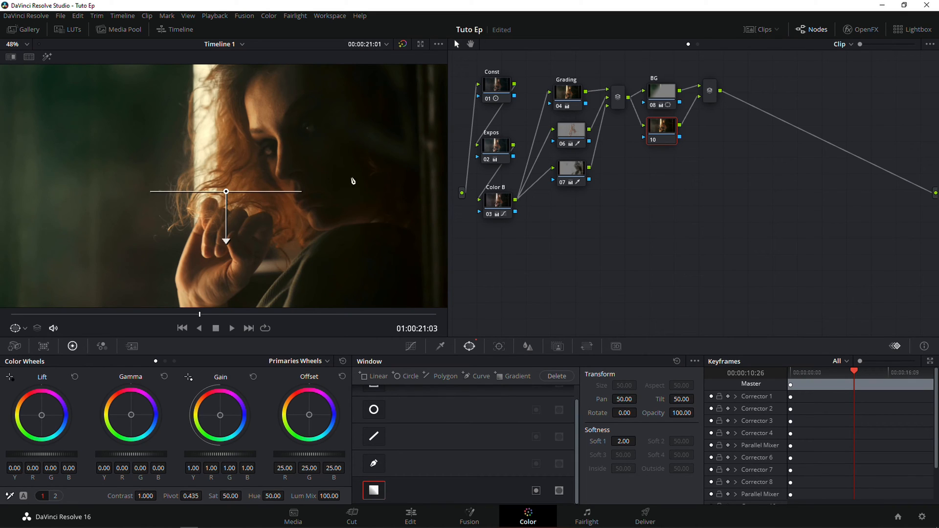
{"action": "left_click_drag", "start_coordinate": [225, 232], "coordinate": [104, 149]}
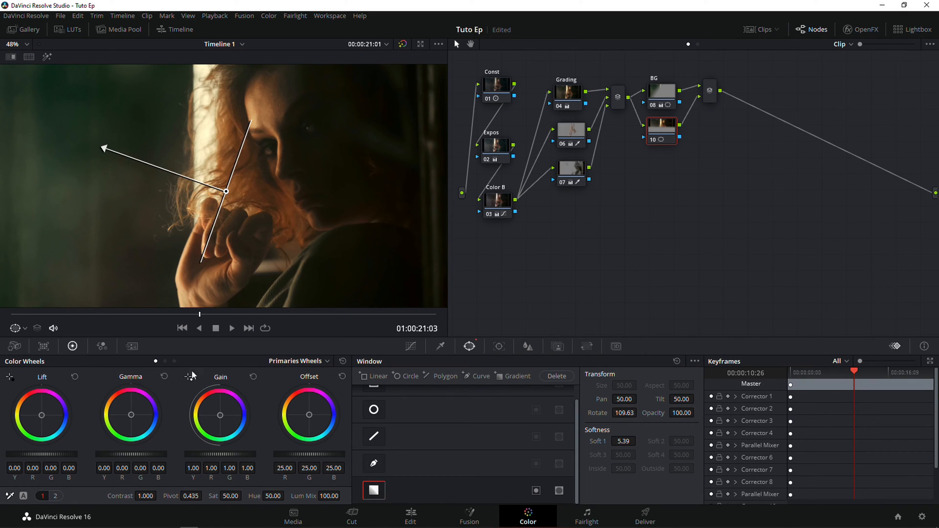
{"action": "left_click_drag", "start_coordinate": [130, 414], "coordinate": [129, 413]}
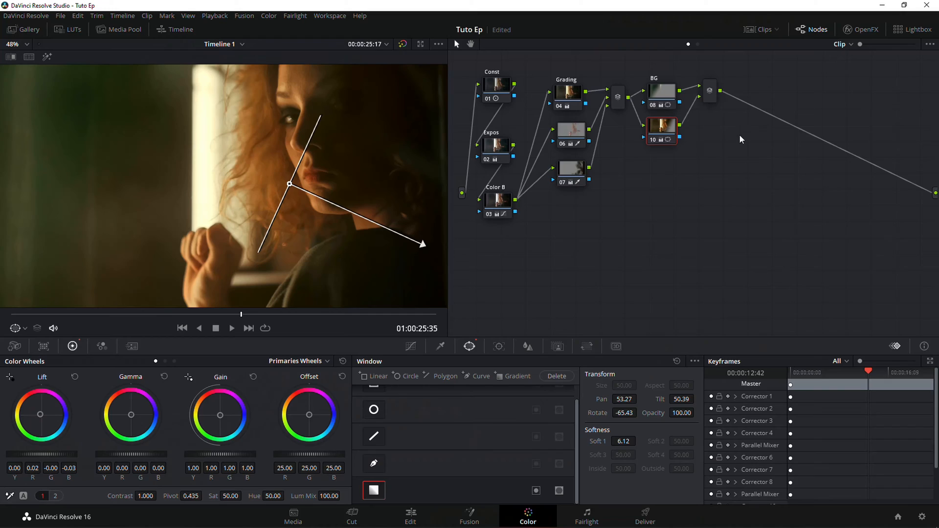
- Insert a node labelled Noise ahead of the Const node at the start of the node tree
{"action": "left_click_drag", "start_coordinate": [758, 82], "coordinate": [483, 249]}
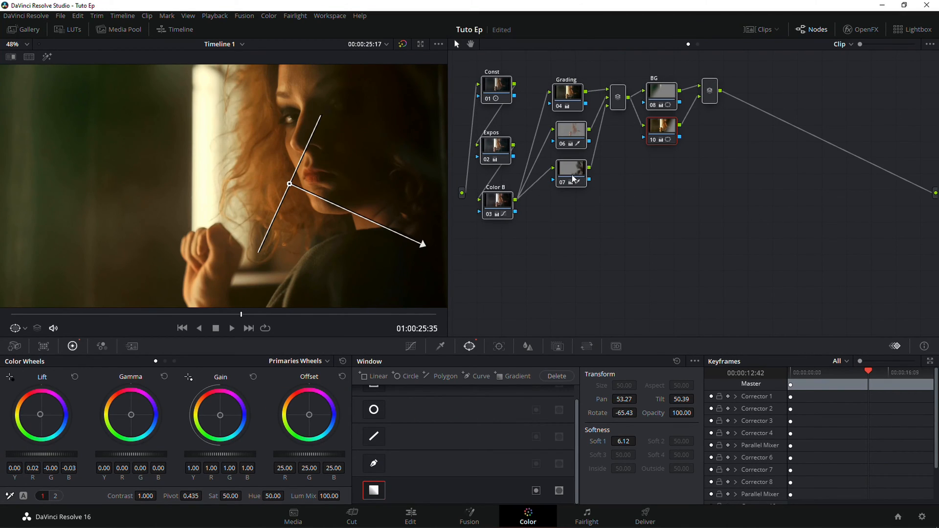
{"action": "key", "text": "shift+s"}
{"action": "type", "text": "Noise"}
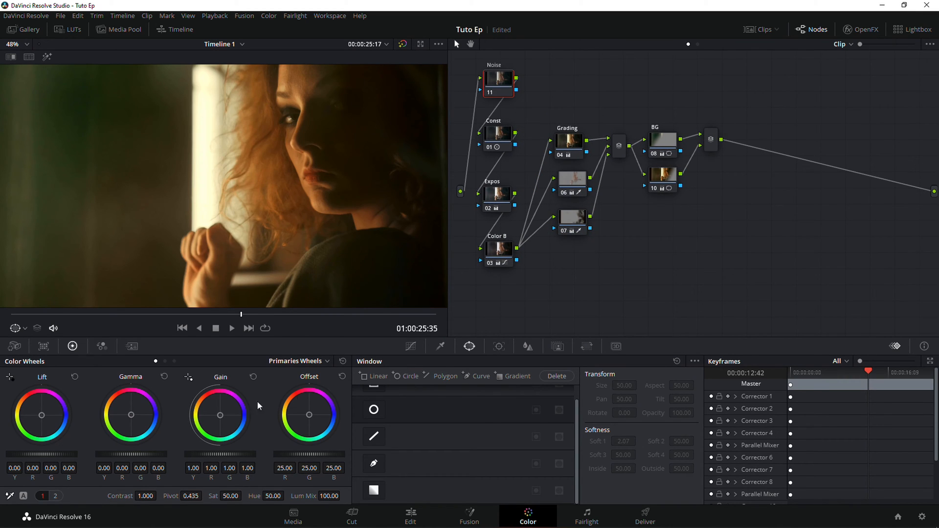
- Apply temporal noise reduction over 3 frames on the Noise node and raise its luma and chroma threshold
{"action": "left_click", "coordinate": [131, 346]}
{"action": "left_click", "coordinate": [63, 388]}
{"action": "left_click", "coordinate": [71, 433]}
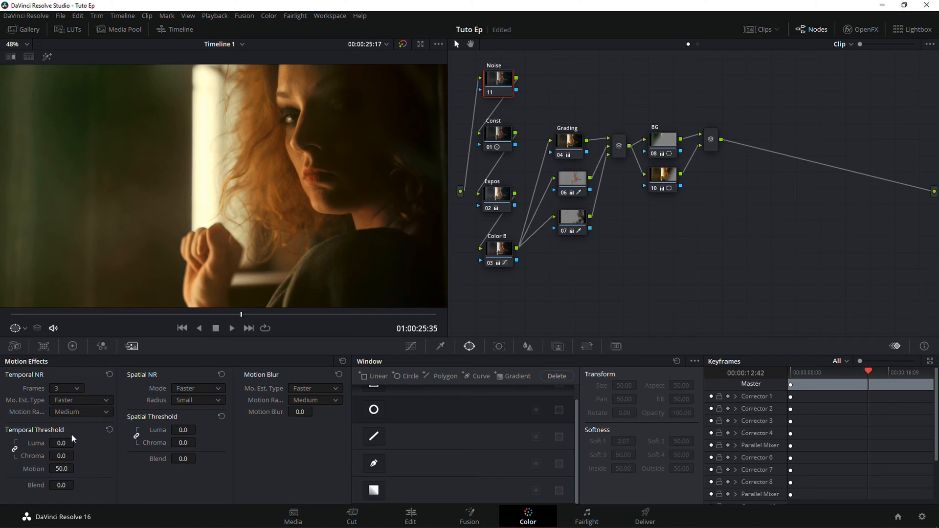
{"action": "left_click_drag", "start_coordinate": [62, 444], "coordinate": [77, 443]}
{"action": "left_click", "coordinate": [73, 346]}
- Add a serial node after the second parallel mixer and wipe the reference still against the clip for comparison
{"action": "key", "text": "alt+k"}
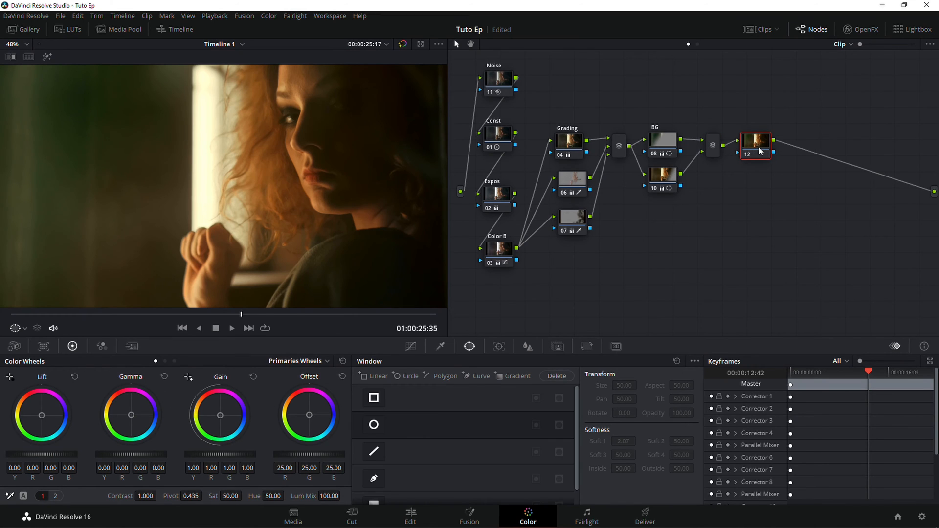
{"action": "left_click", "coordinate": [11, 58]}
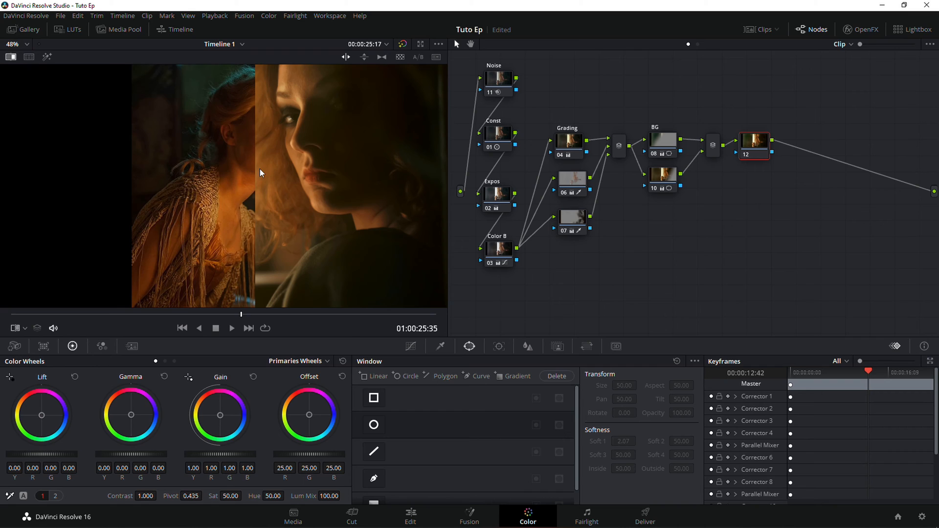
{"action": "left_click_drag", "start_coordinate": [260, 173], "coordinate": [279, 170]}
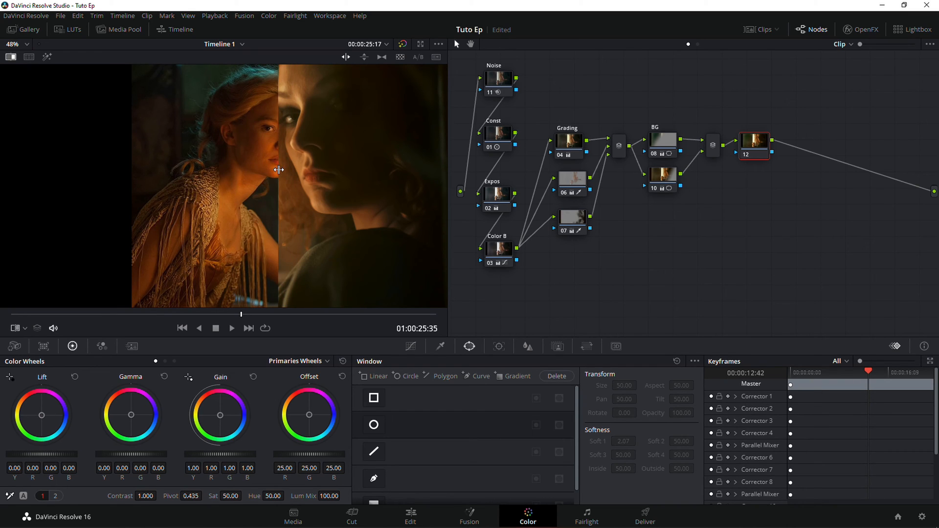
- Raise the color boost on the last node and fine-tune its hue to match the reference still
{"action": "left_click_drag", "start_coordinate": [752, 143], "coordinate": [761, 143]}
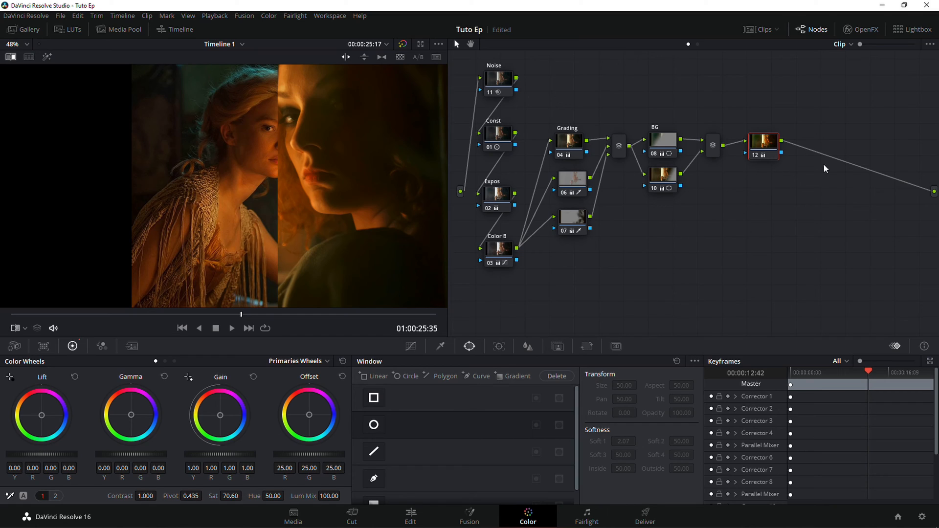
{"action": "left_click_drag", "start_coordinate": [766, 150], "coordinate": [760, 149]}
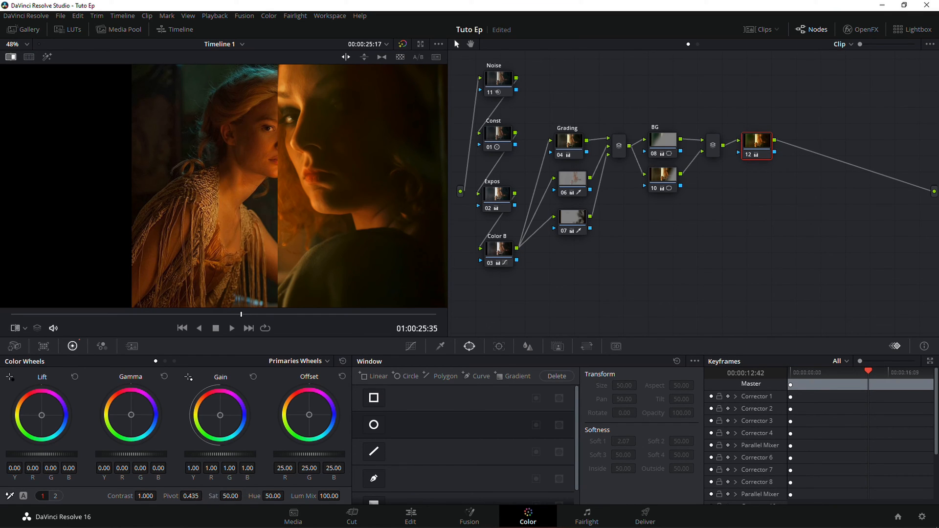
{"action": "left_click", "coordinate": [55, 496]}
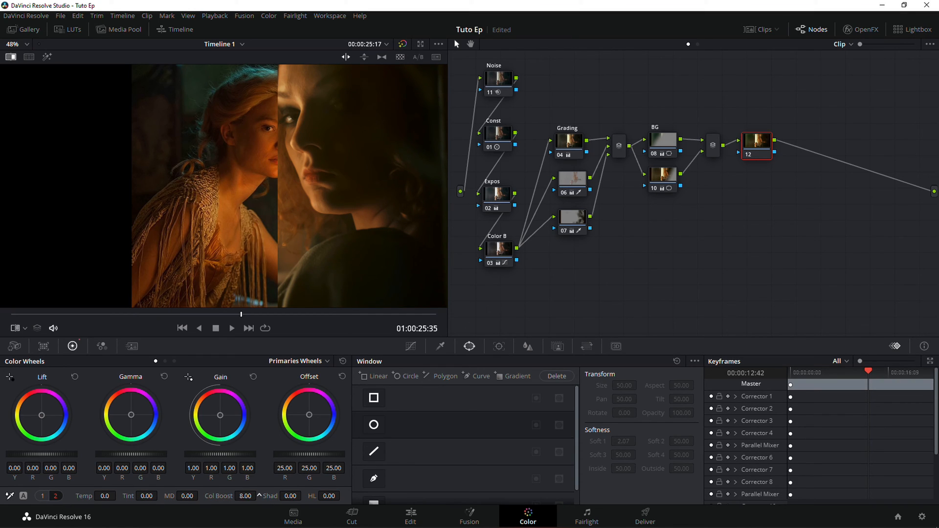
{"action": "left_click_drag", "start_coordinate": [245, 496], "coordinate": [252, 496]}
{"action": "left_click", "coordinate": [42, 496]}
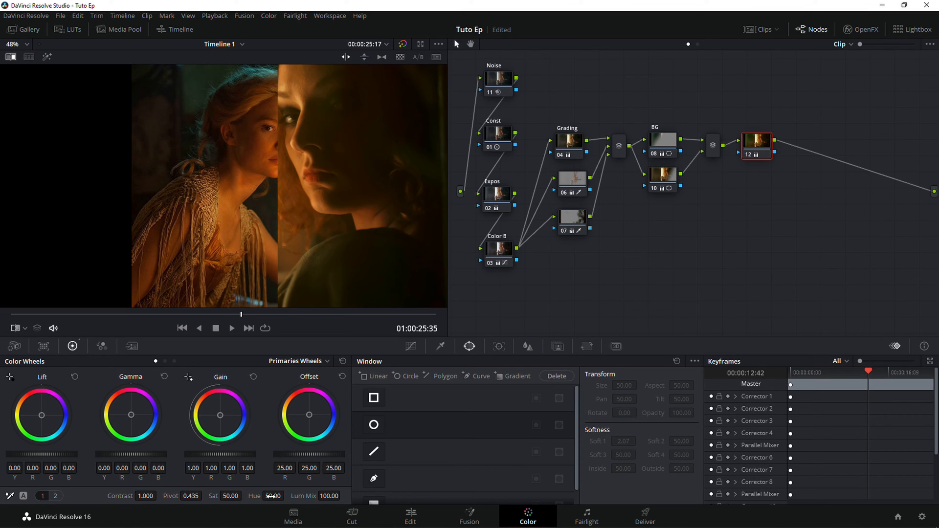
{"action": "left_click_drag", "start_coordinate": [257, 498], "coordinate": [253, 498]}
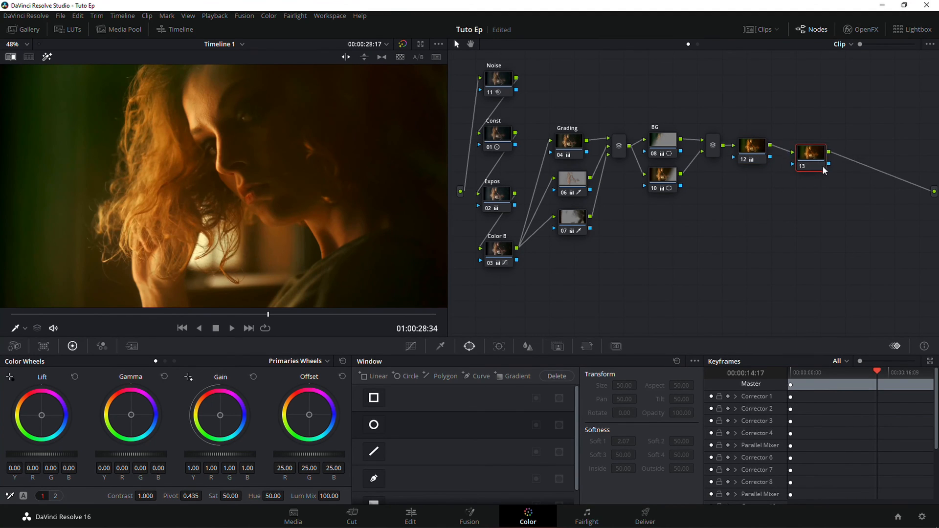
- Sharpen the image on the new end node by setting the blur radius to 0.44 on all channels
{"action": "left_click_drag", "start_coordinate": [824, 170], "coordinate": [756, 203]}
{"action": "key", "text": "ctrl+z"}
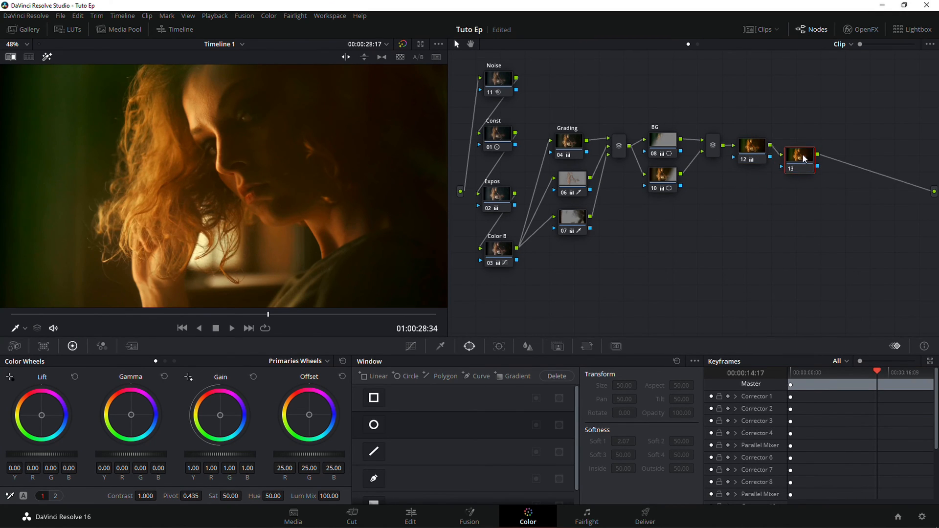
{"action": "left_click", "coordinate": [528, 347]}
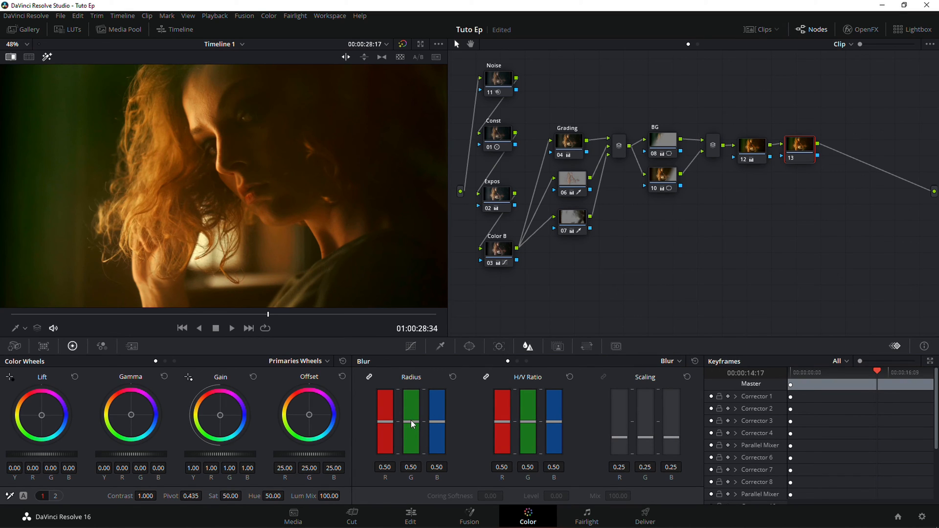
{"action": "left_click_drag", "start_coordinate": [409, 422], "coordinate": [409, 423]}
- Add another serial node at the end of the tree and label it Grain
{"action": "key", "text": "alt+s"}
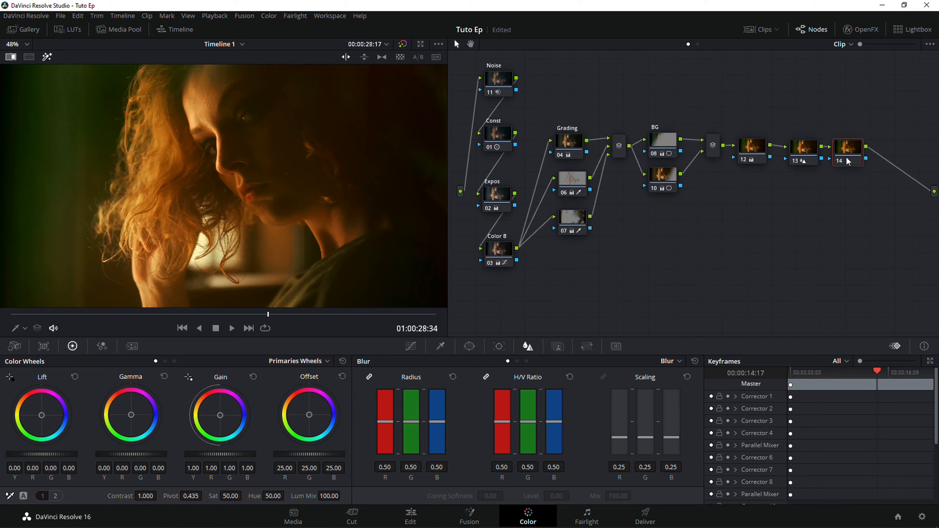
{"action": "right_click", "coordinate": [846, 157]}
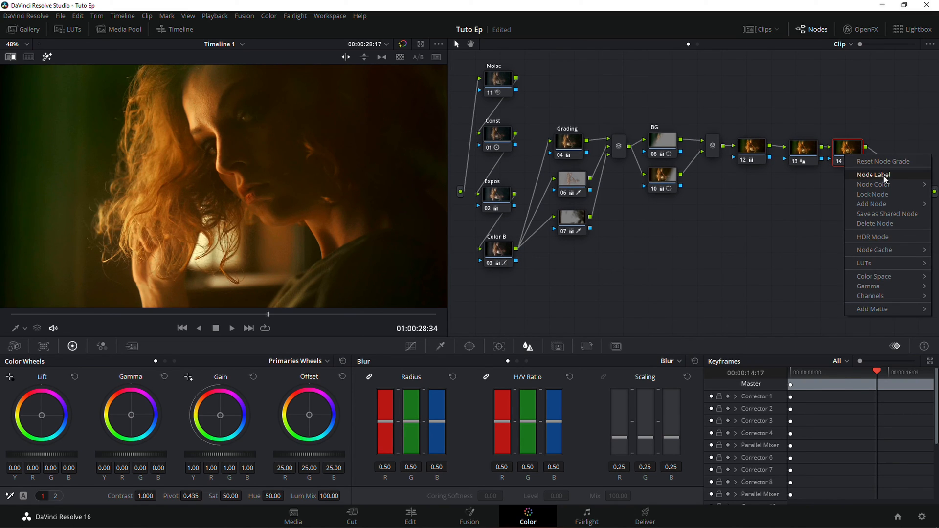
{"action": "left_click", "coordinate": [883, 180]}
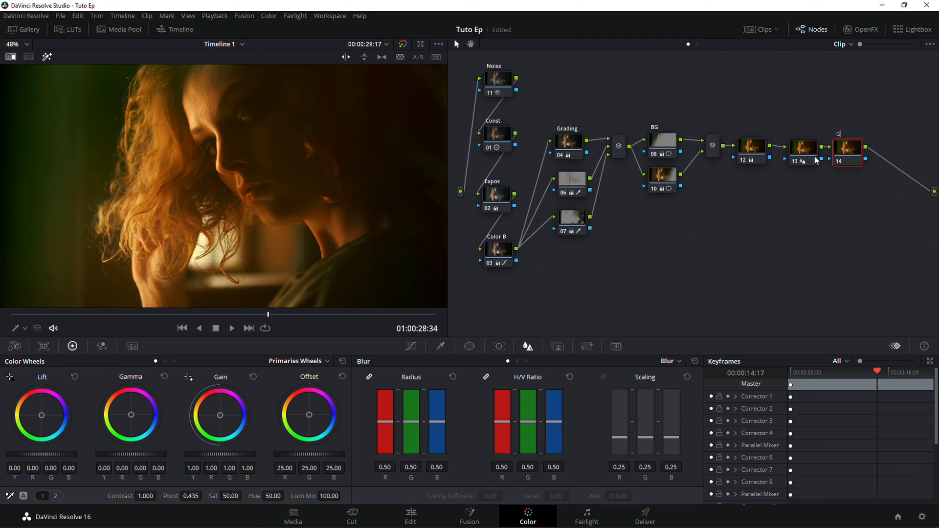
{"action": "type", "text": "Grain"}
- Search the OpenFX library for "fil" and apply the Film Grain effect to the Grain node
{"action": "left_click", "coordinate": [801, 153]}
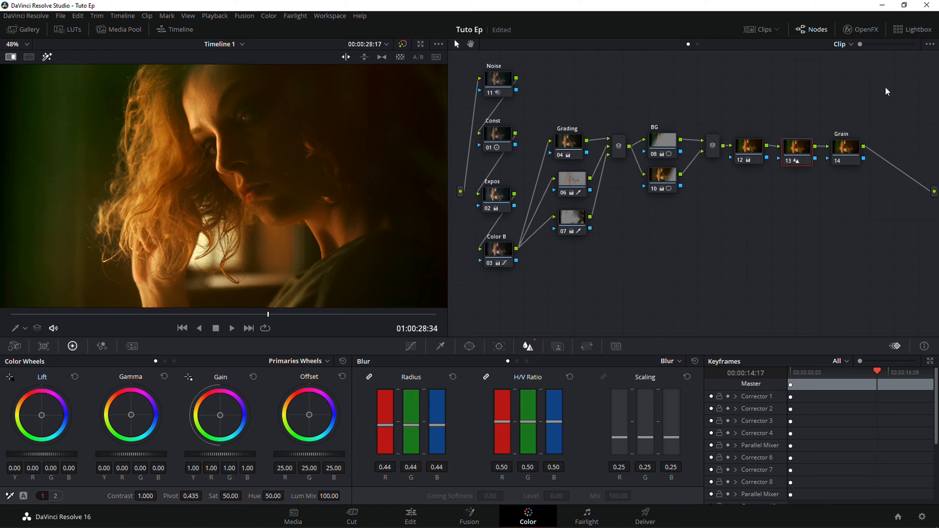
{"action": "left_click", "coordinate": [859, 30]}
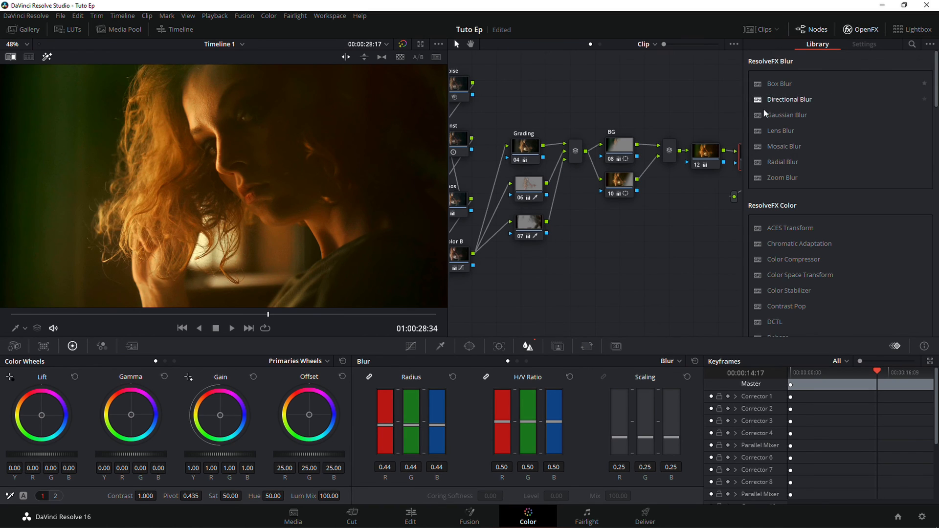
{"action": "right_click", "coordinate": [634, 125]}
{"action": "left_click", "coordinate": [665, 102]}
{"action": "right_click", "coordinate": [560, 113]}
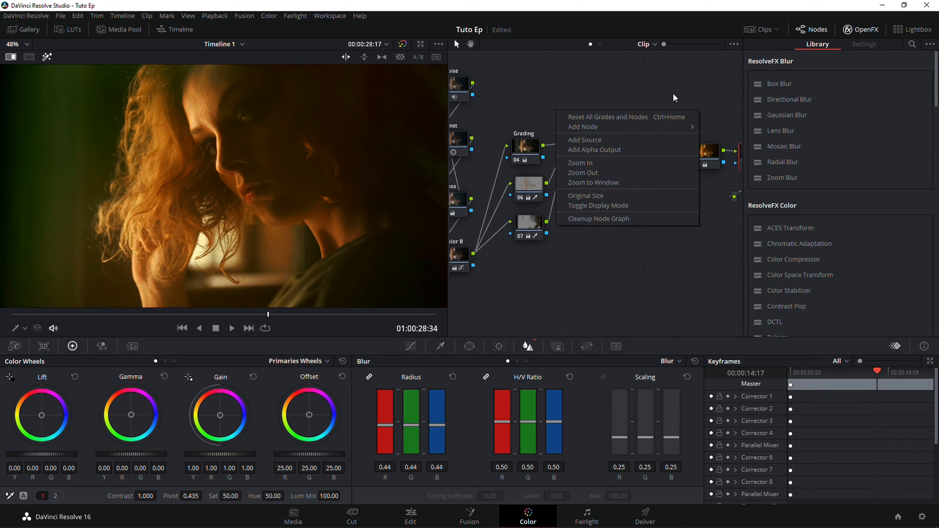
{"action": "left_click", "coordinate": [673, 94]}
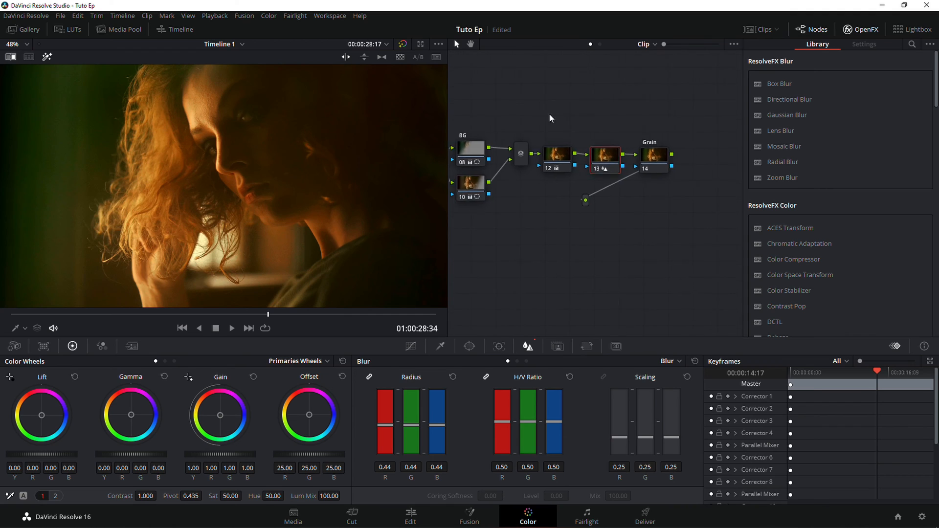
{"action": "left_click", "coordinate": [633, 154]}
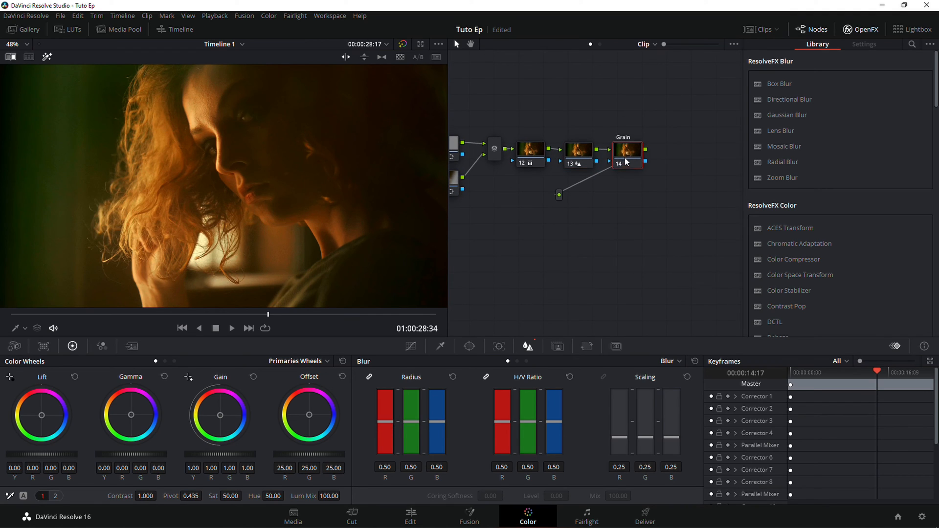
{"action": "left_click", "coordinate": [912, 44]}
{"action": "type", "text": "g"}
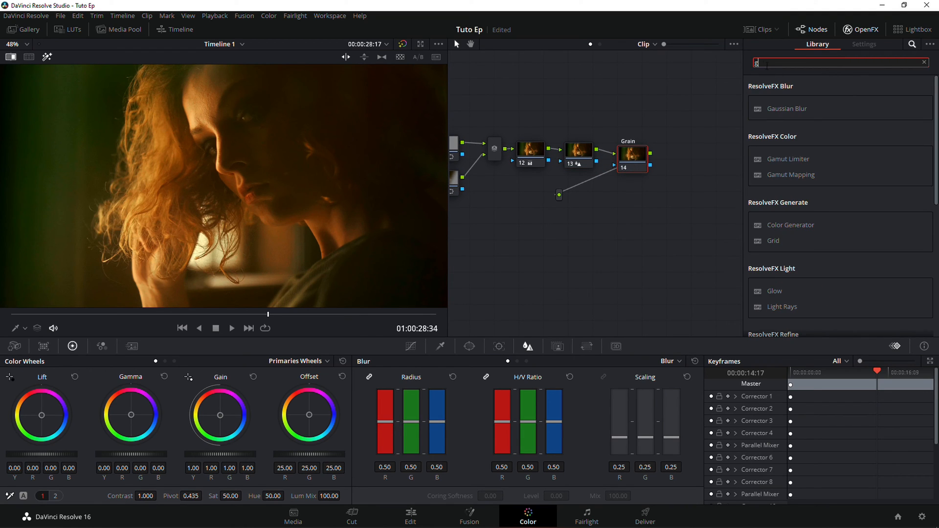
{"action": "key", "text": "BackSpace"}
{"action": "type", "text": "fil"}
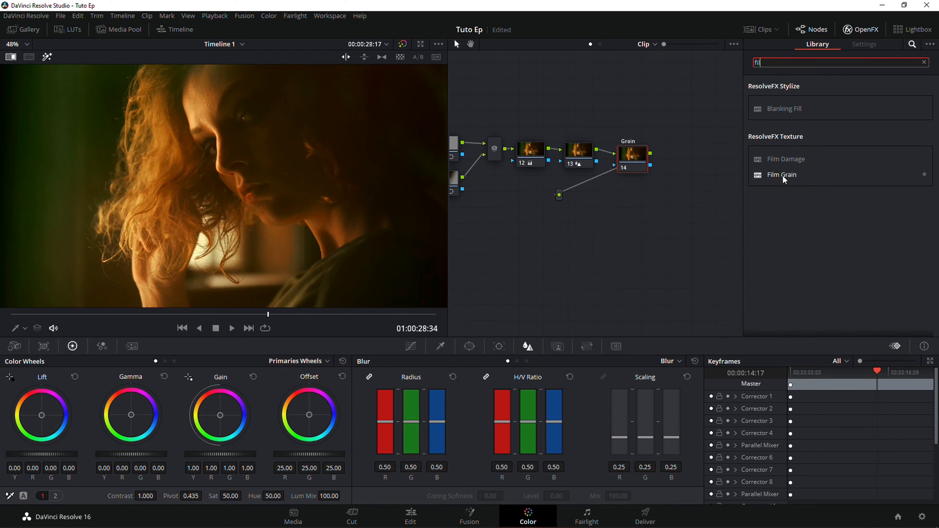
{"action": "left_click_drag", "start_coordinate": [783, 179], "coordinate": [634, 162]}
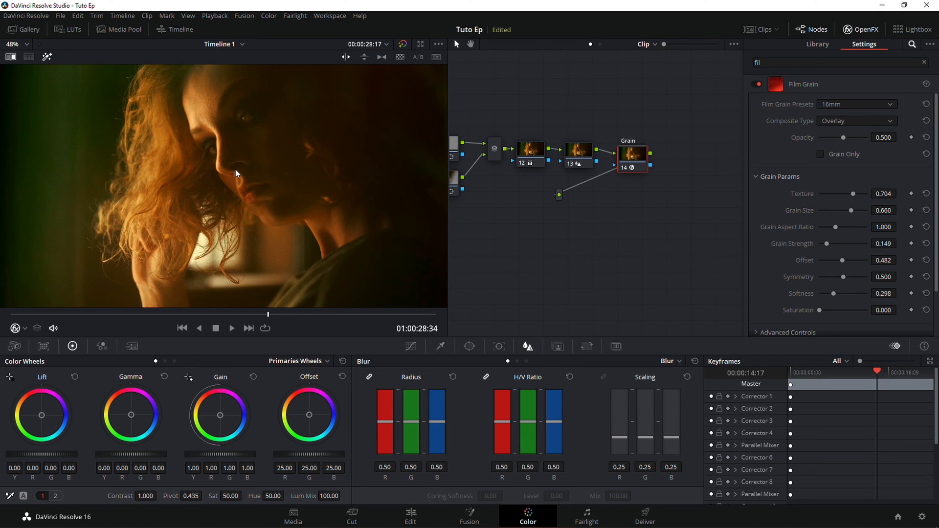
- Reduce the film grain's size and moderately increase its strength, judging the effect up close on the woman's face
{"action": "scroll", "coordinate": [236, 170], "scroll_direction": "up", "scroll_amount": 3}
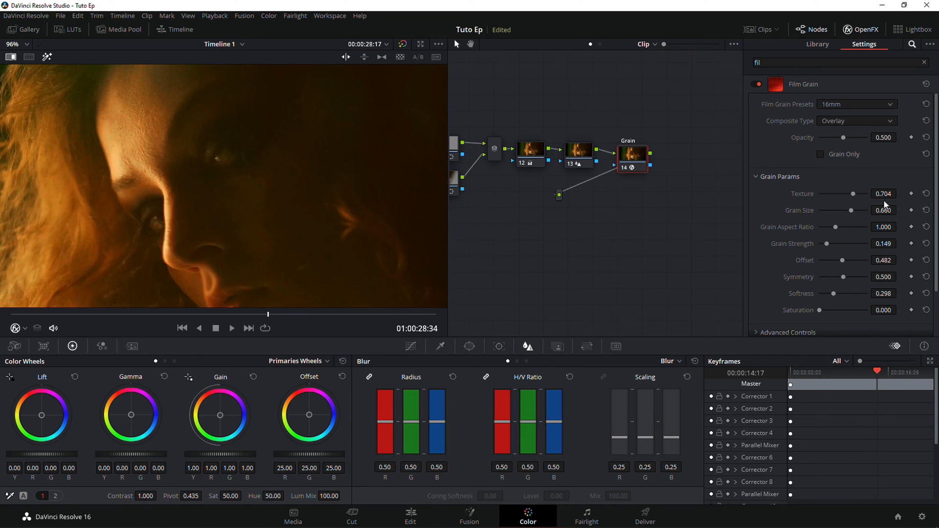
{"action": "left_click_drag", "start_coordinate": [852, 196], "coordinate": [835, 209]}
{"action": "left_click_drag", "start_coordinate": [828, 243], "coordinate": [847, 243]}
{"action": "left_click_drag", "start_coordinate": [834, 211], "coordinate": [830, 211]}
{"action": "left_click_drag", "start_coordinate": [847, 241], "coordinate": [836, 243]}
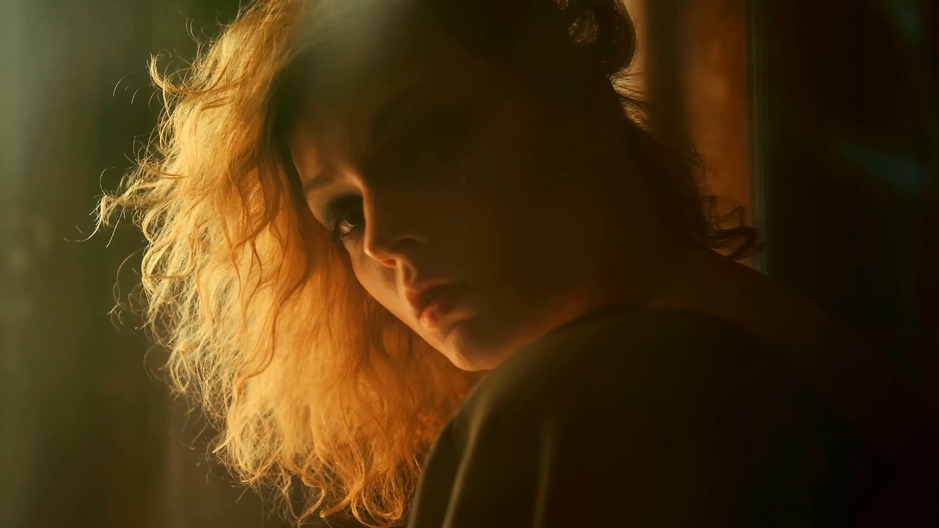